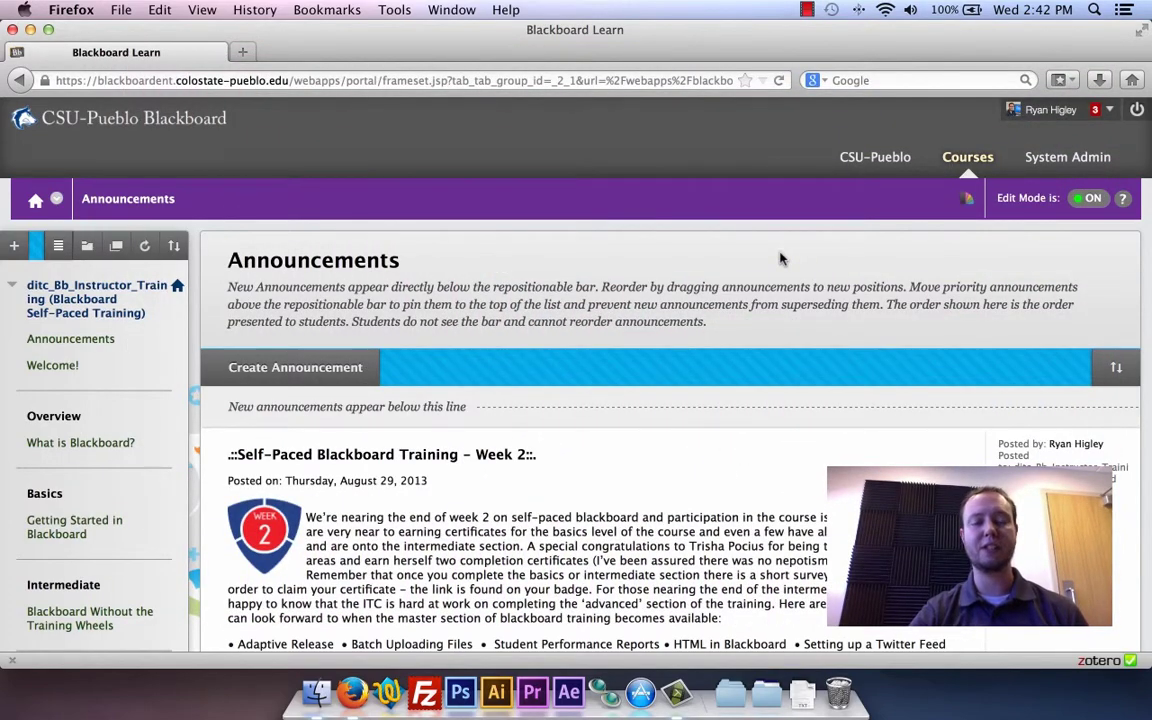
Step: On the Become a Blackboard Master! page, add a YouTube Video mashup from Build Content
{"action": "scroll", "coordinate": [751, 263], "scroll_direction": "down", "scroll_amount": 10}
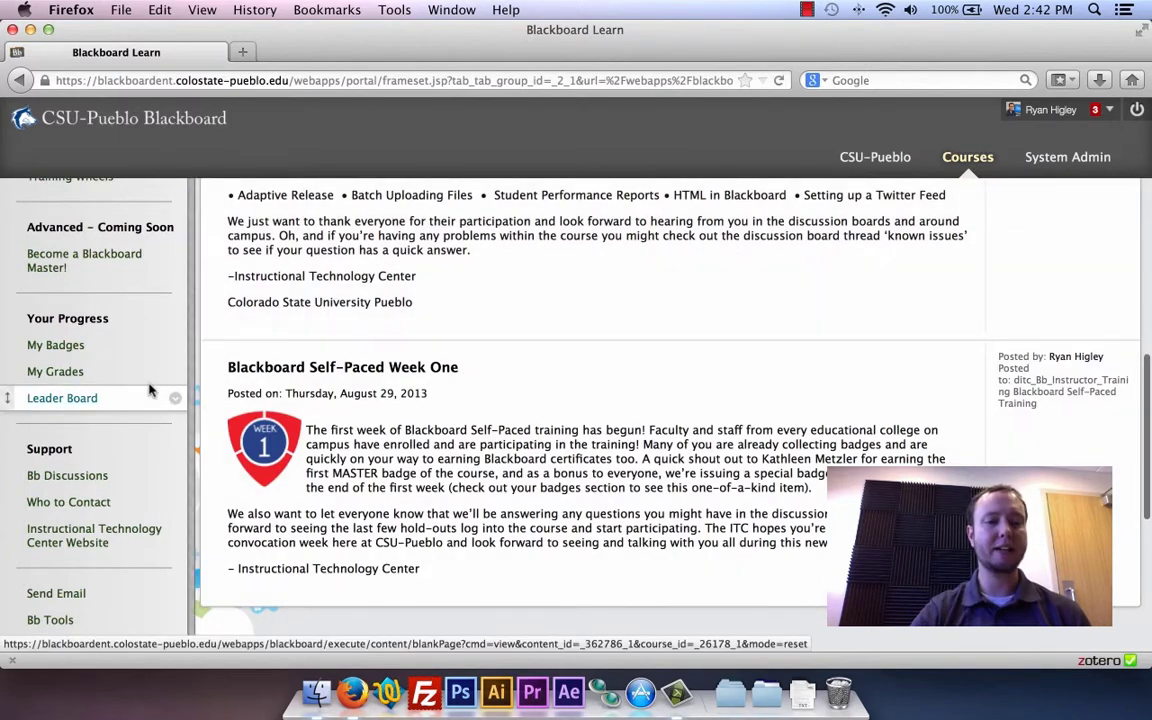
{"action": "scroll", "coordinate": [149, 390], "scroll_direction": "up", "scroll_amount": 2}
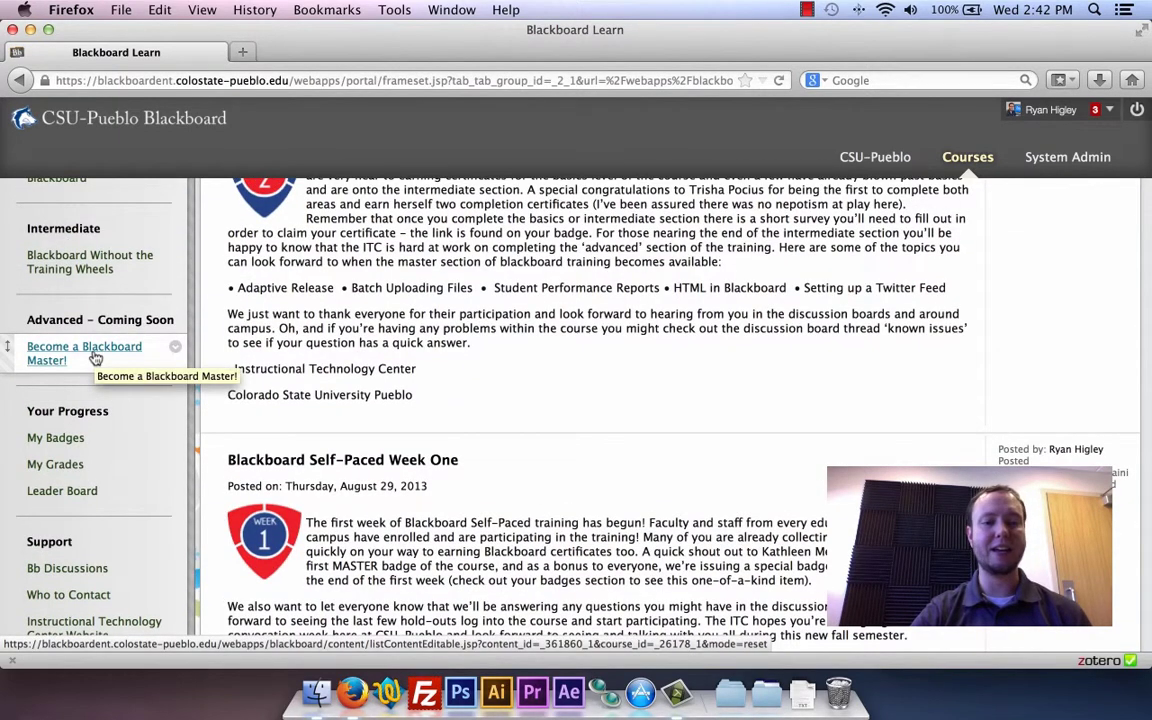
{"action": "left_click", "coordinate": [95, 358]}
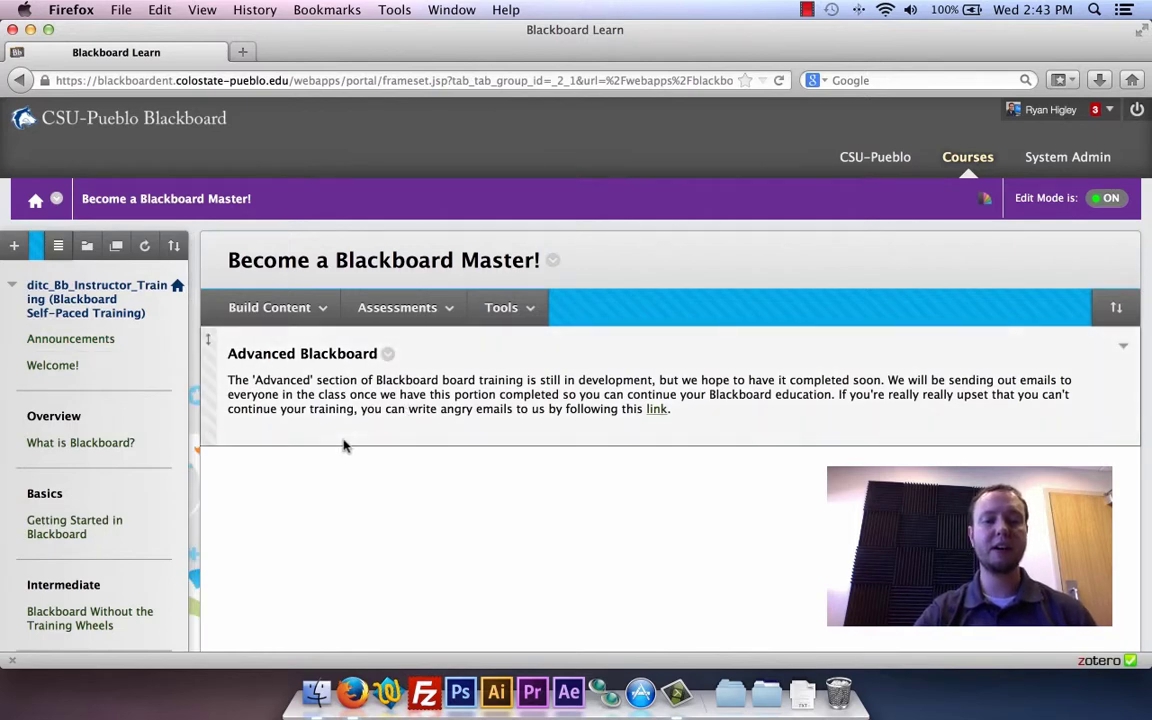
{"action": "left_click", "coordinate": [296, 316]}
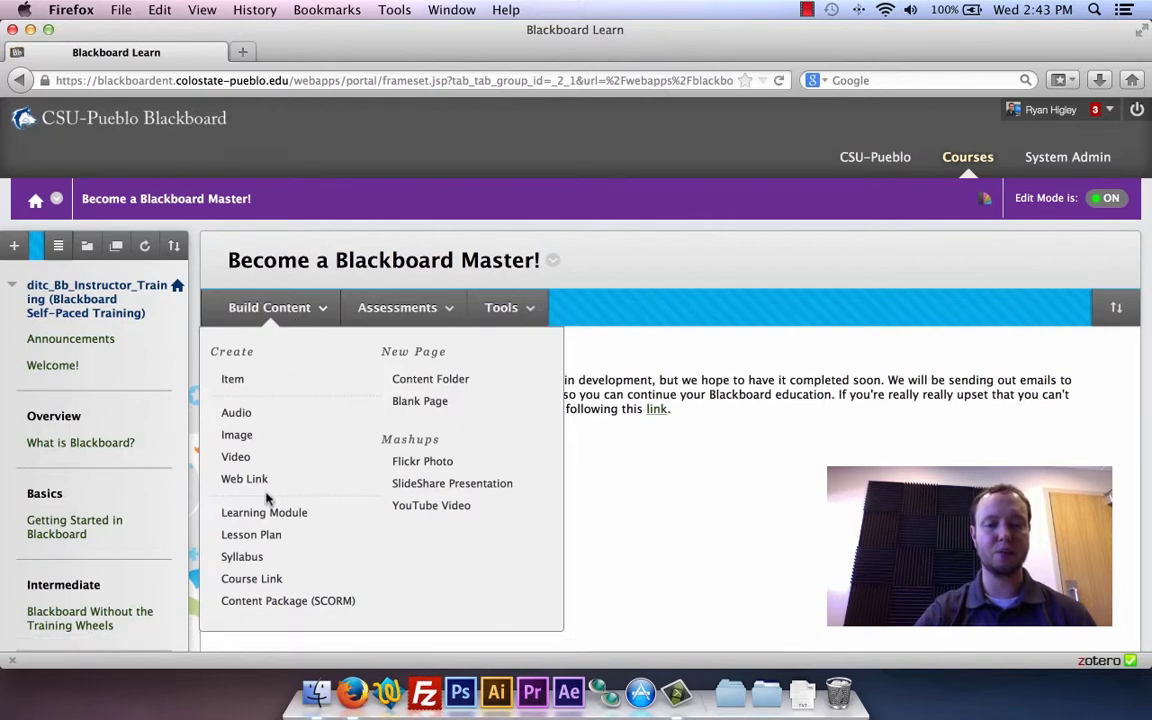
{"action": "left_click", "coordinate": [431, 507]}
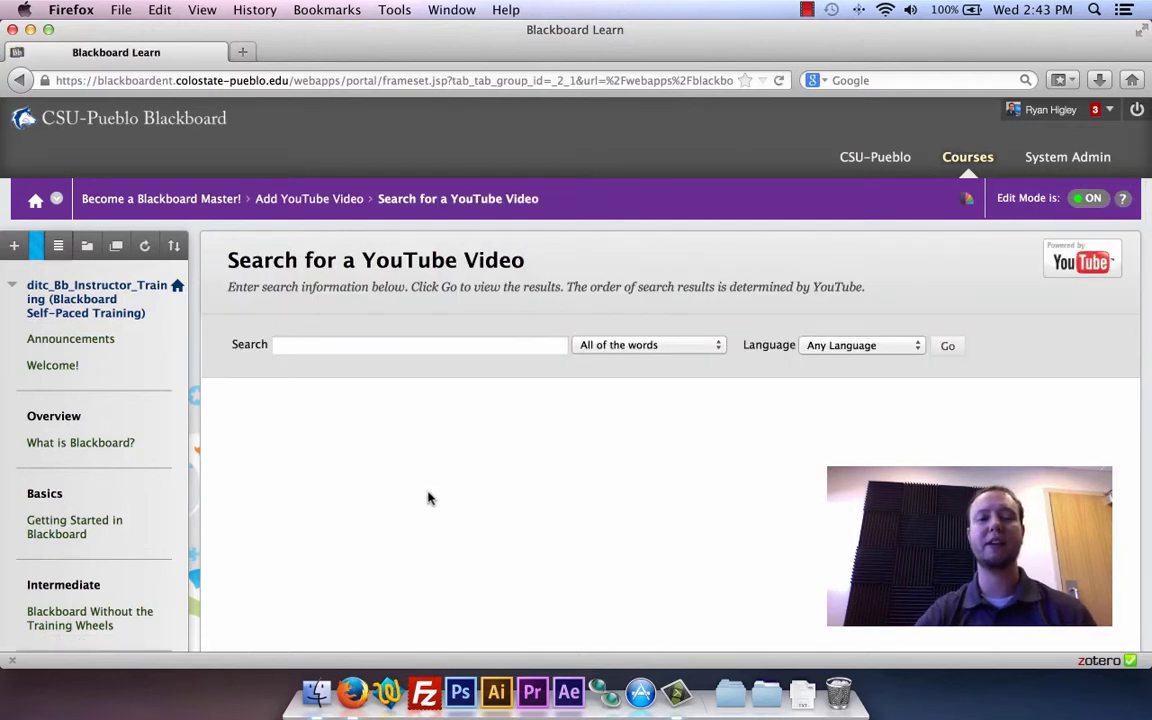
Step: Search YouTube for 'silly cat video' and browse the returned results
{"action": "left_click", "coordinate": [418, 346]}
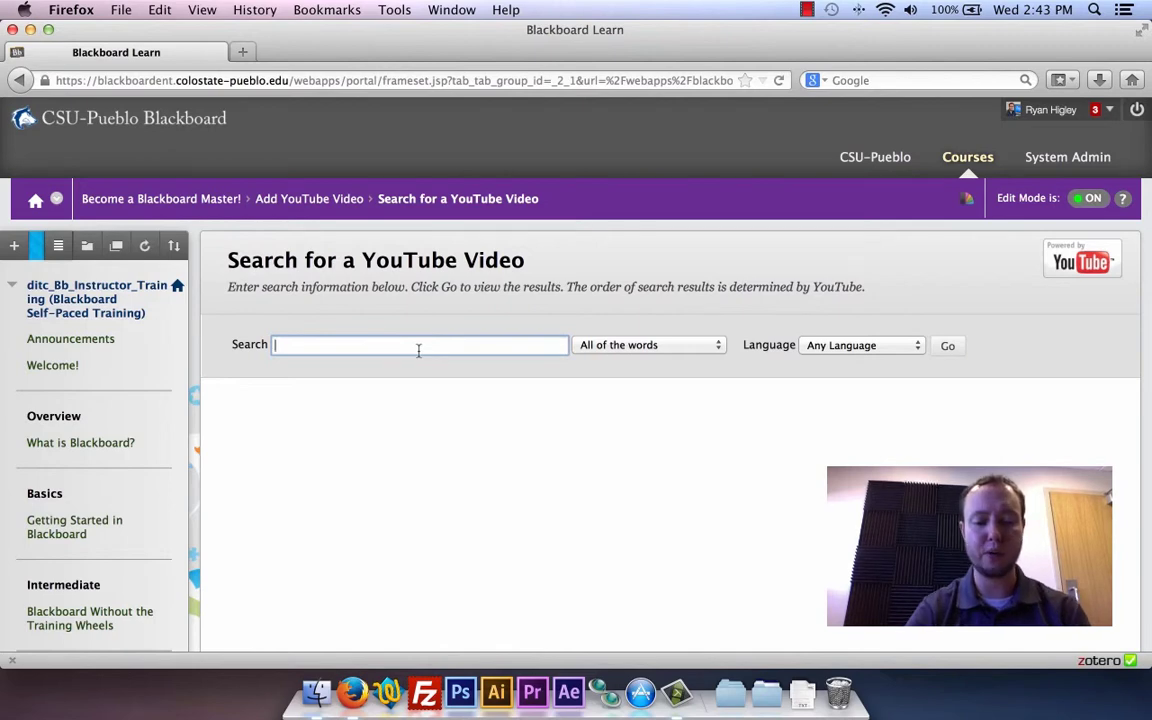
{"action": "type", "text": "silly"}
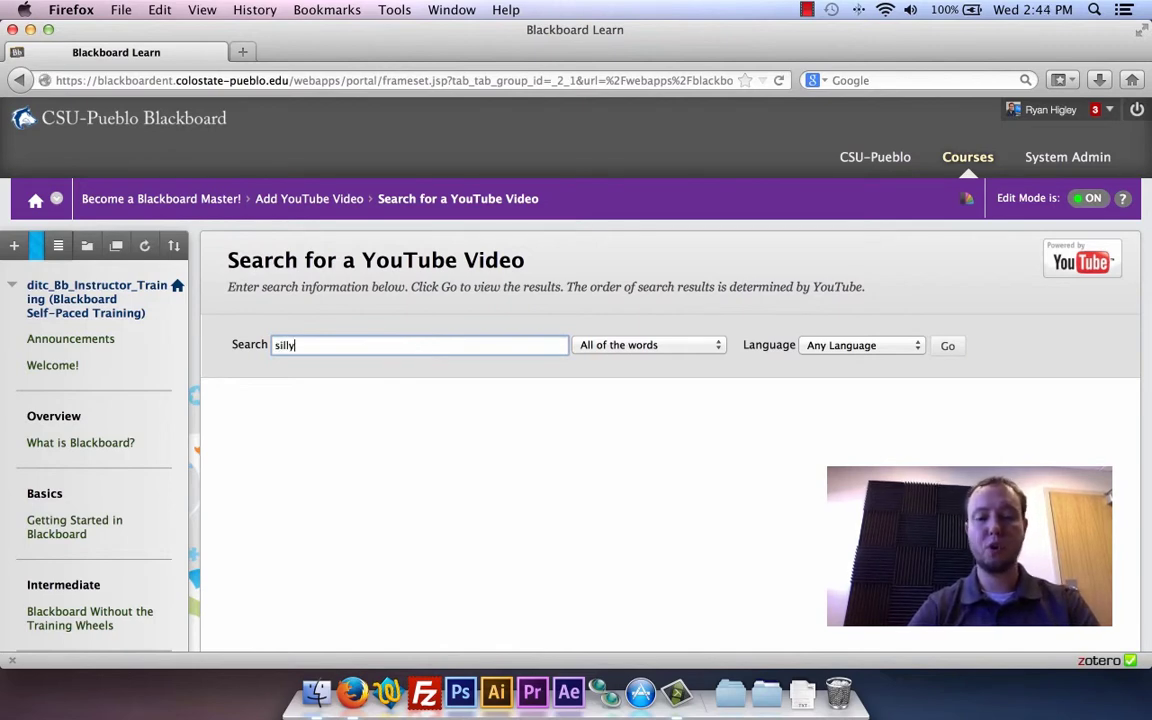
{"action": "type", "text": " cat video"}
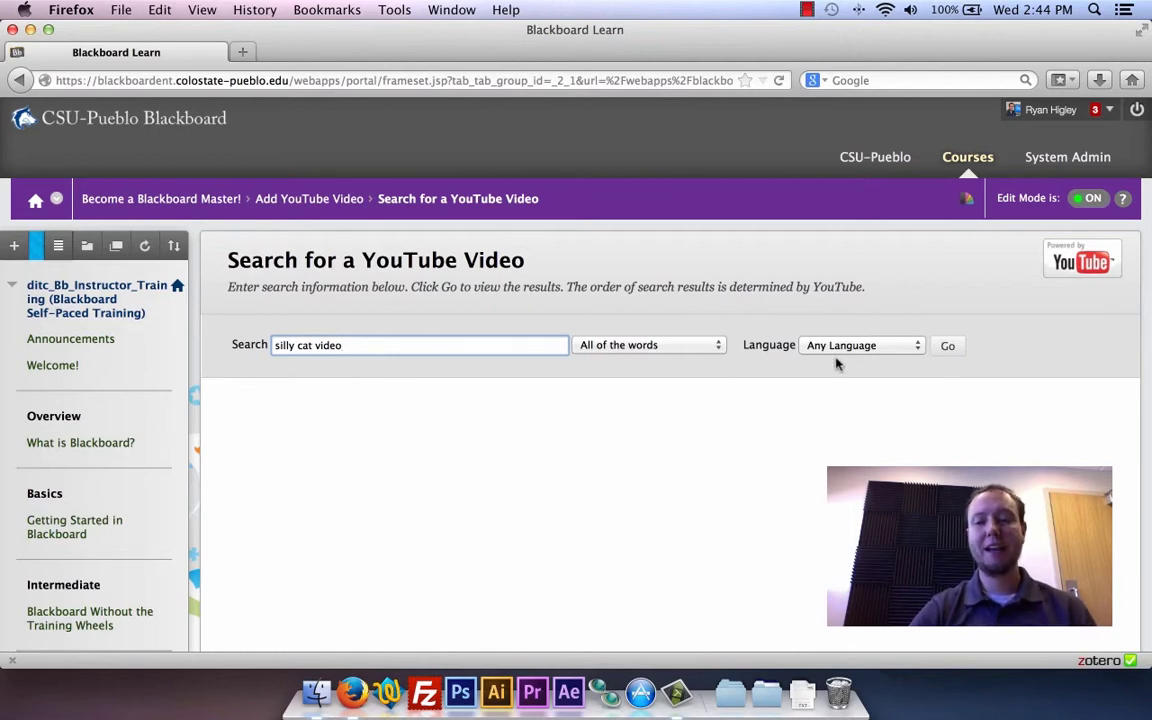
{"action": "left_click", "coordinate": [947, 347]}
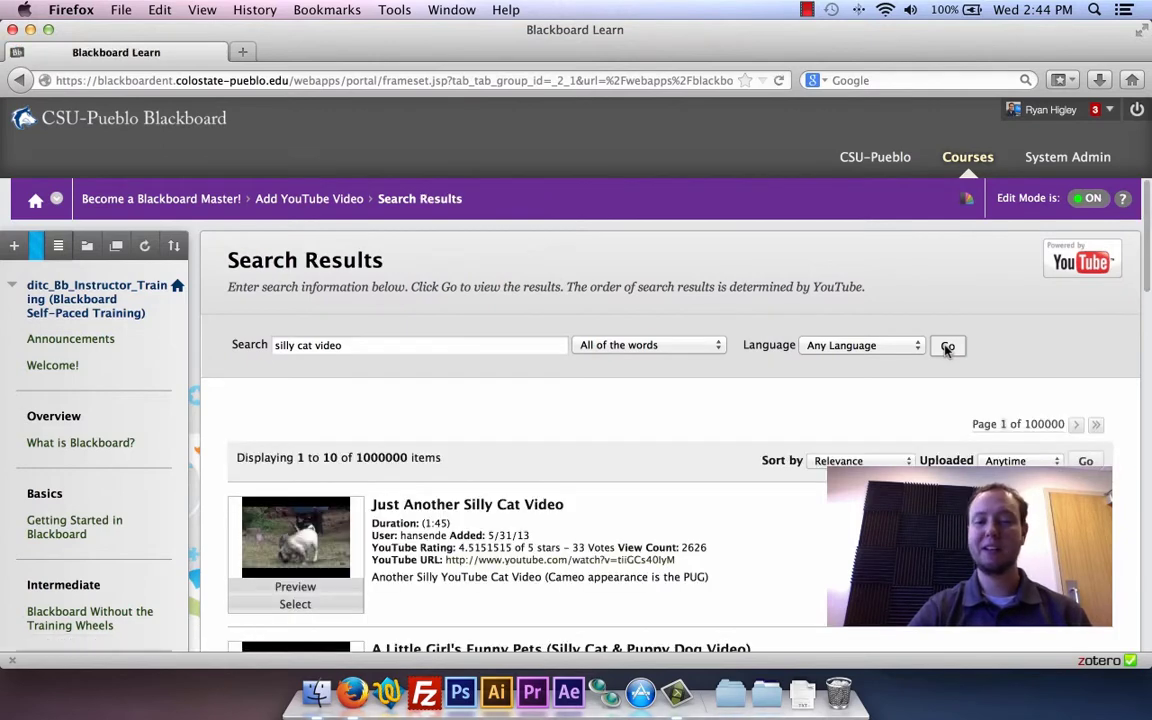
{"action": "scroll", "coordinate": [845, 390], "scroll_direction": "down", "scroll_amount": 3}
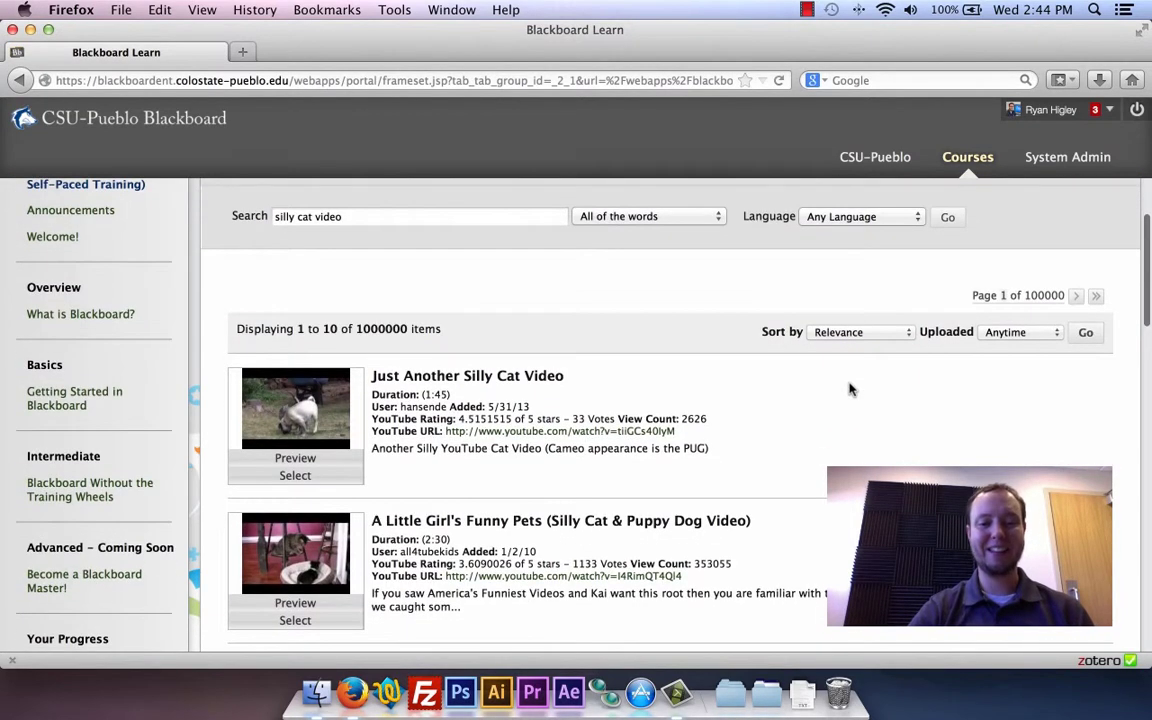
{"action": "scroll", "coordinate": [840, 394], "scroll_direction": "down", "scroll_amount": 1}
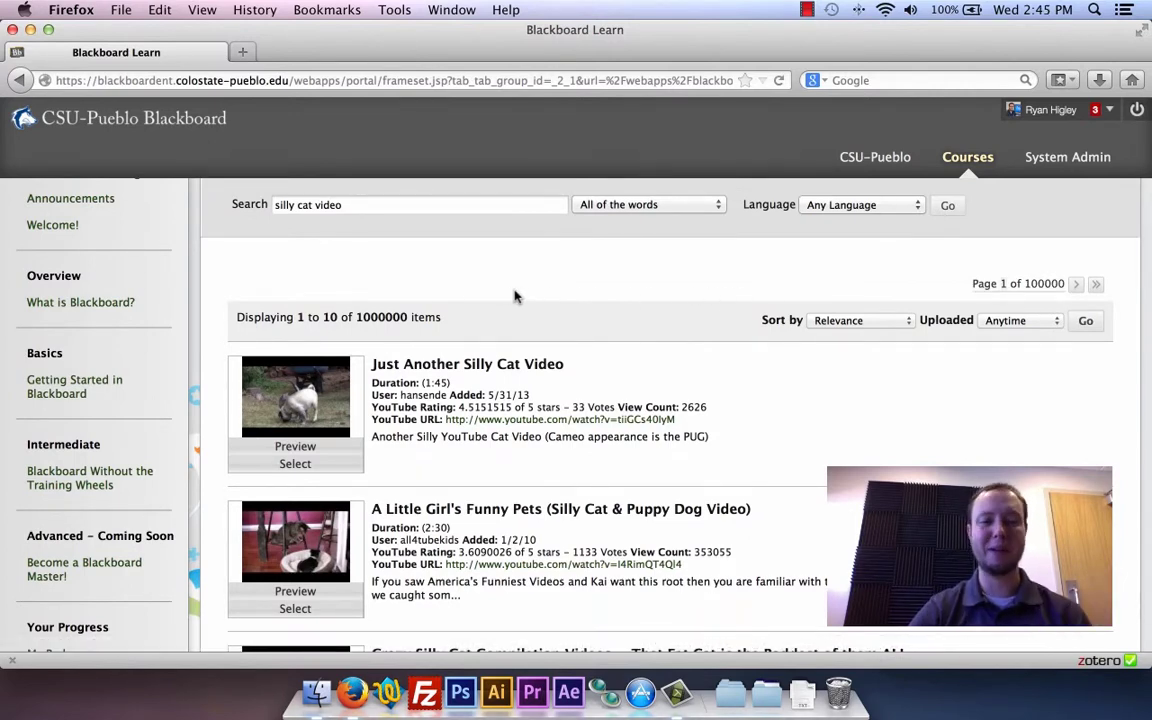
{"action": "scroll", "coordinate": [510, 298], "scroll_direction": "down", "scroll_amount": 6}
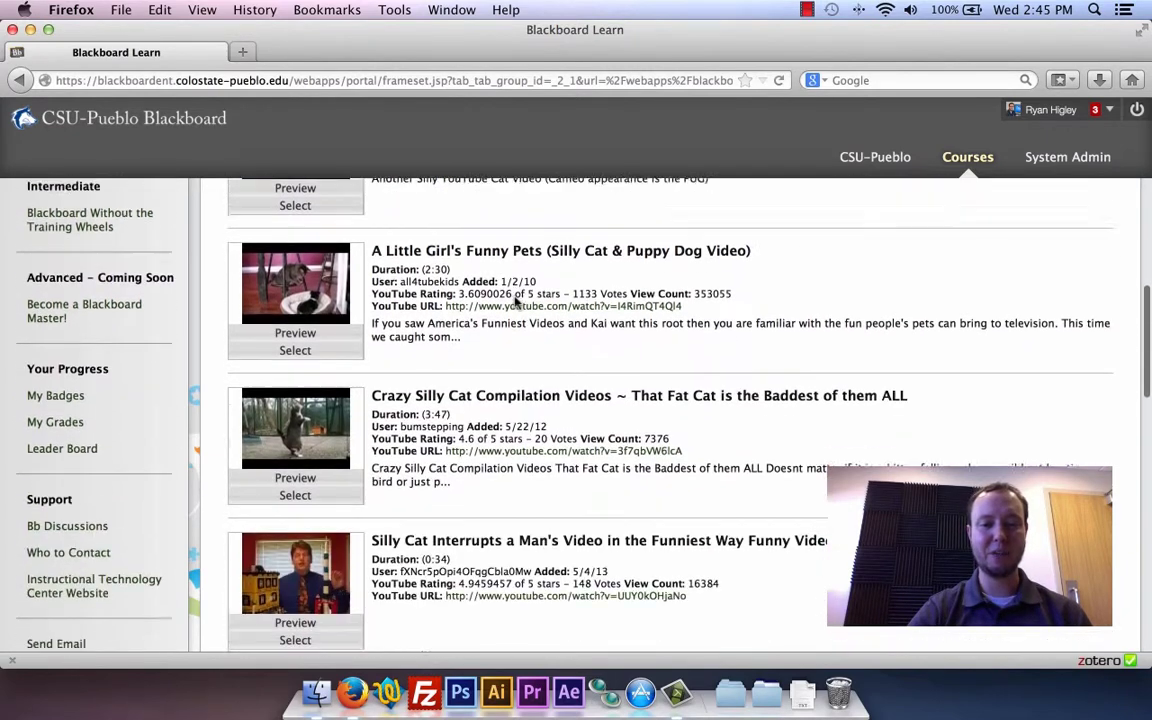
{"action": "scroll", "coordinate": [515, 302], "scroll_direction": "down", "scroll_amount": 2}
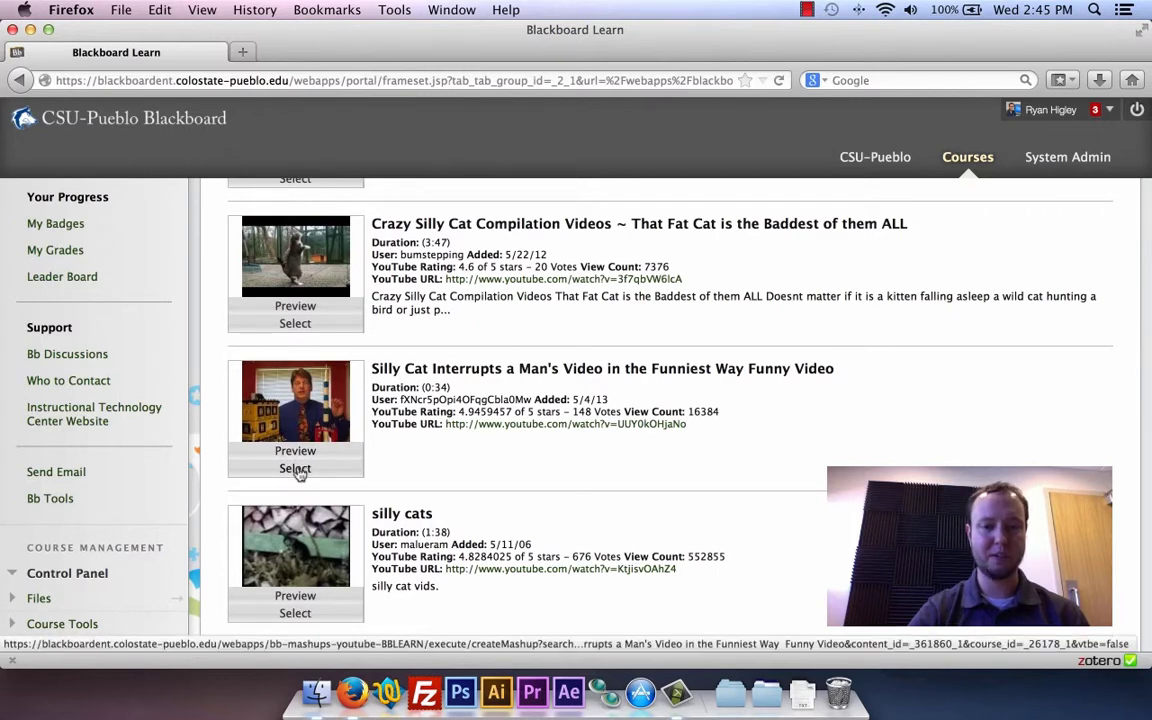
Step: Select the 'Silly Cat Interrupts a Man's Video' result and submit it as a mashup item
{"action": "left_click", "coordinate": [298, 469]}
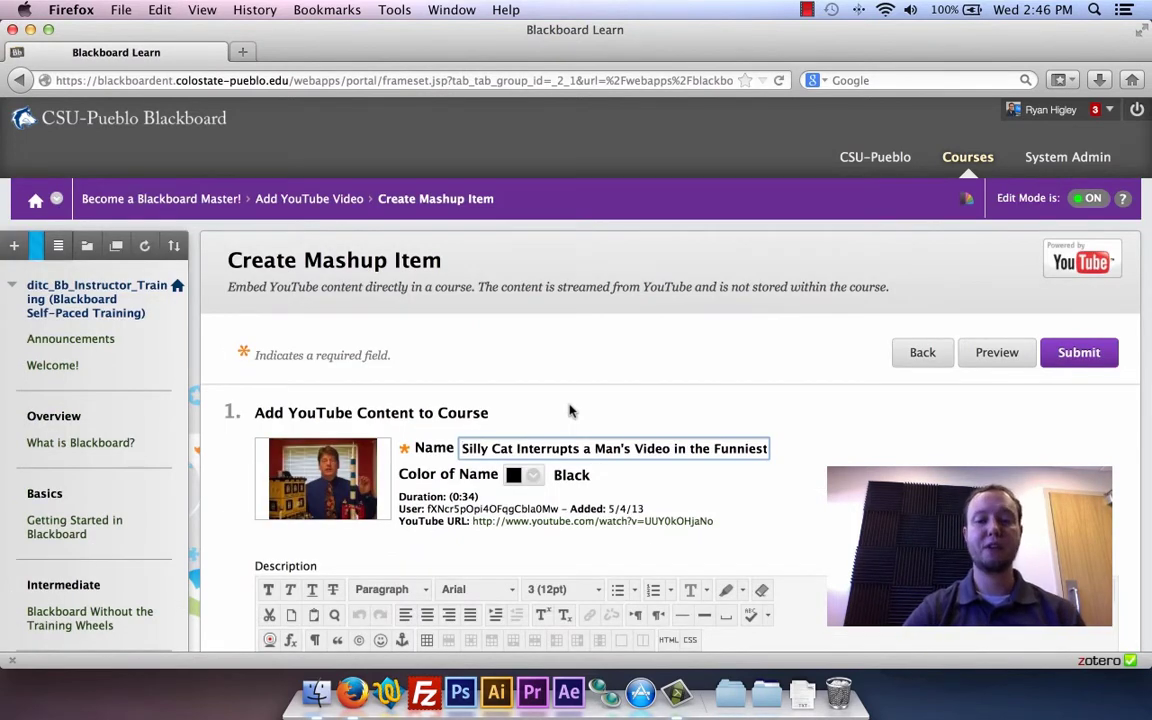
{"action": "scroll", "coordinate": [570, 411], "scroll_direction": "down", "scroll_amount": 5}
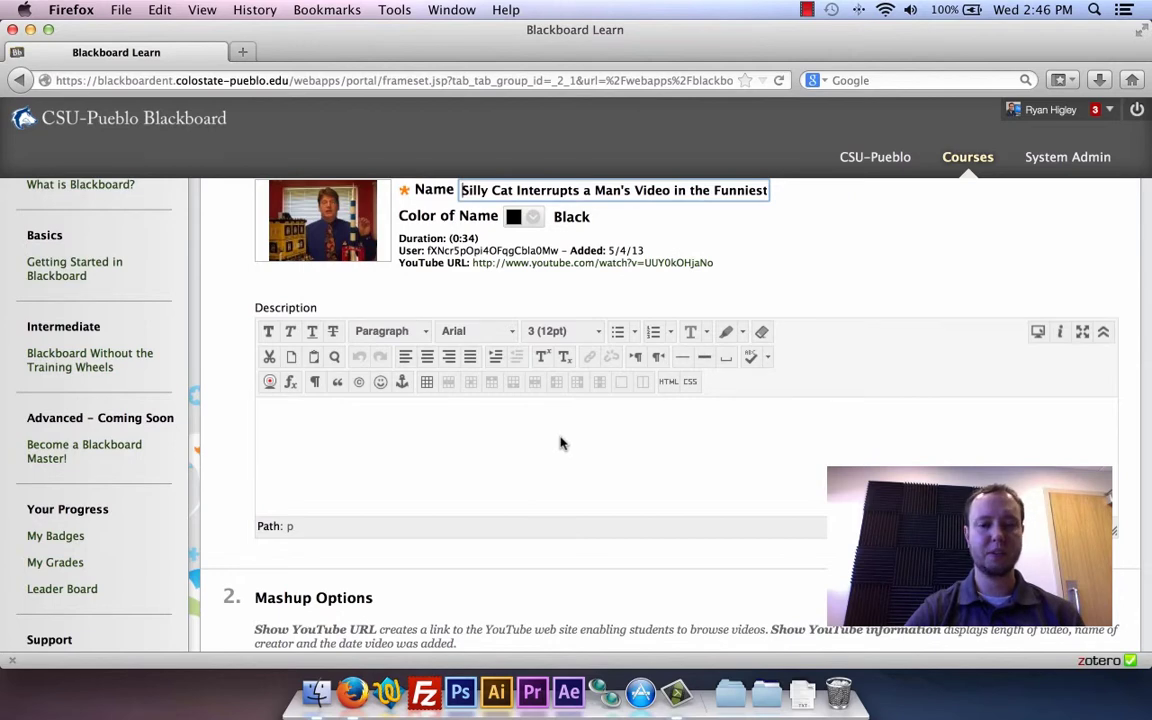
{"action": "scroll", "coordinate": [560, 443], "scroll_direction": "down", "scroll_amount": 3}
{"action": "scroll", "coordinate": [1022, 328], "scroll_direction": "up", "scroll_amount": 8}
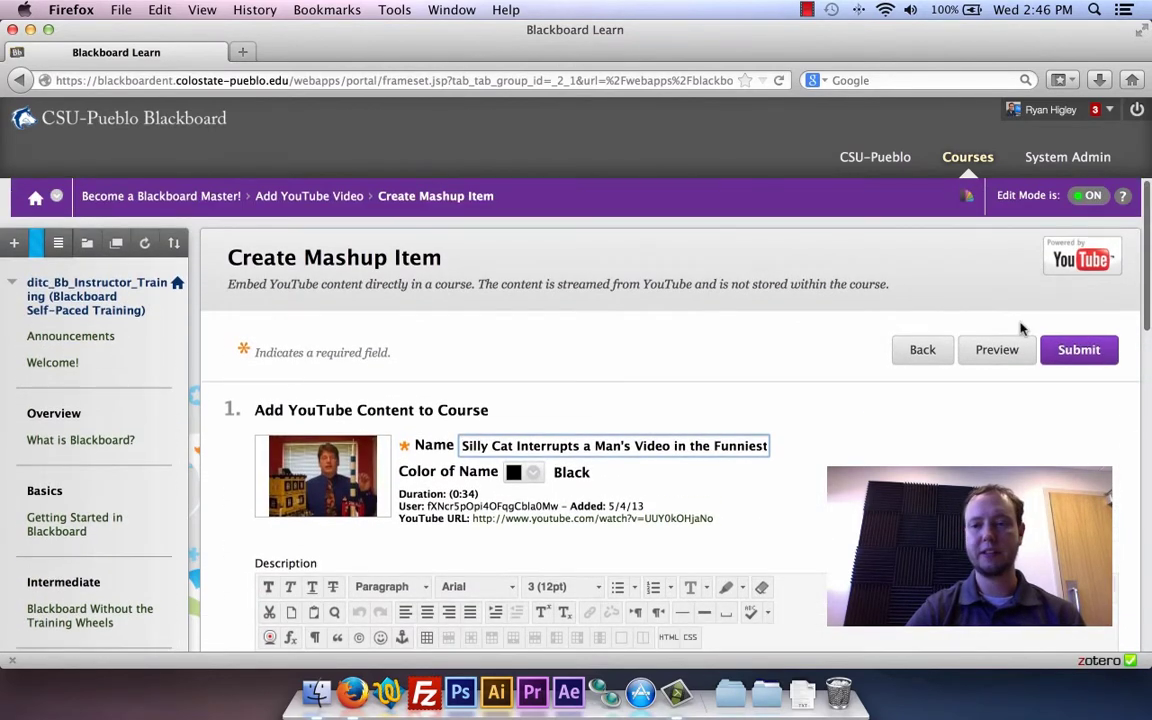
{"action": "left_click", "coordinate": [1075, 348]}
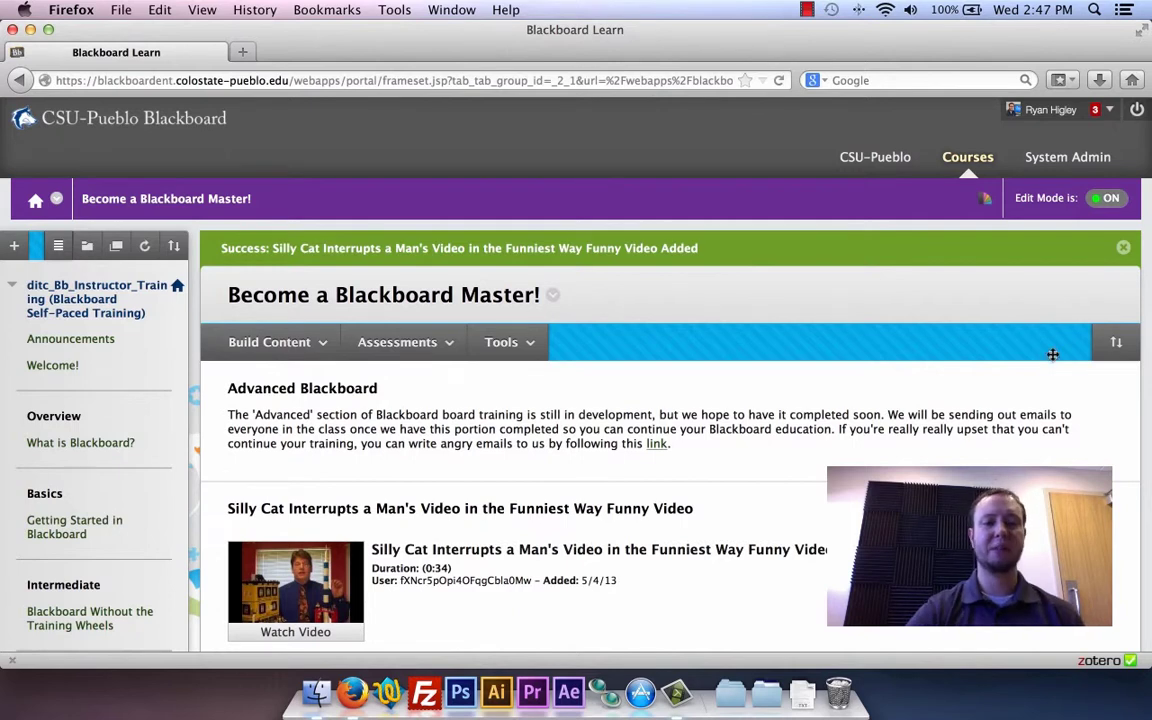
{"action": "scroll", "coordinate": [515, 490], "scroll_direction": "down", "scroll_amount": 4}
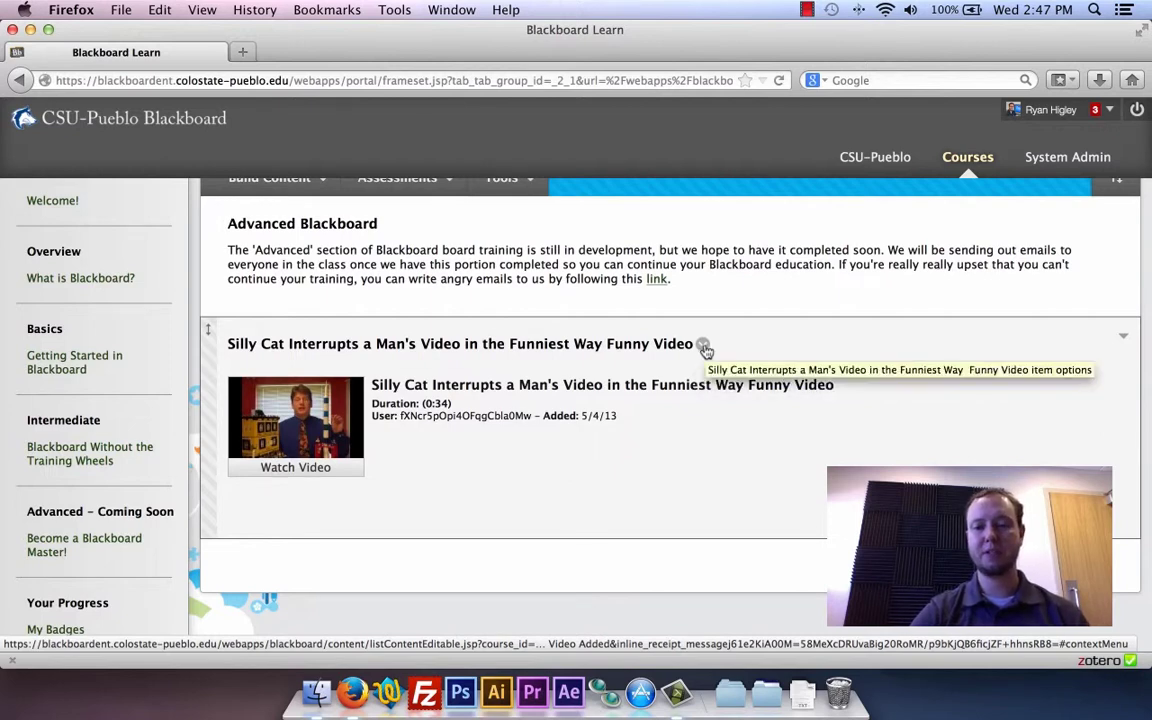
{"action": "left_click", "coordinate": [704, 347]}
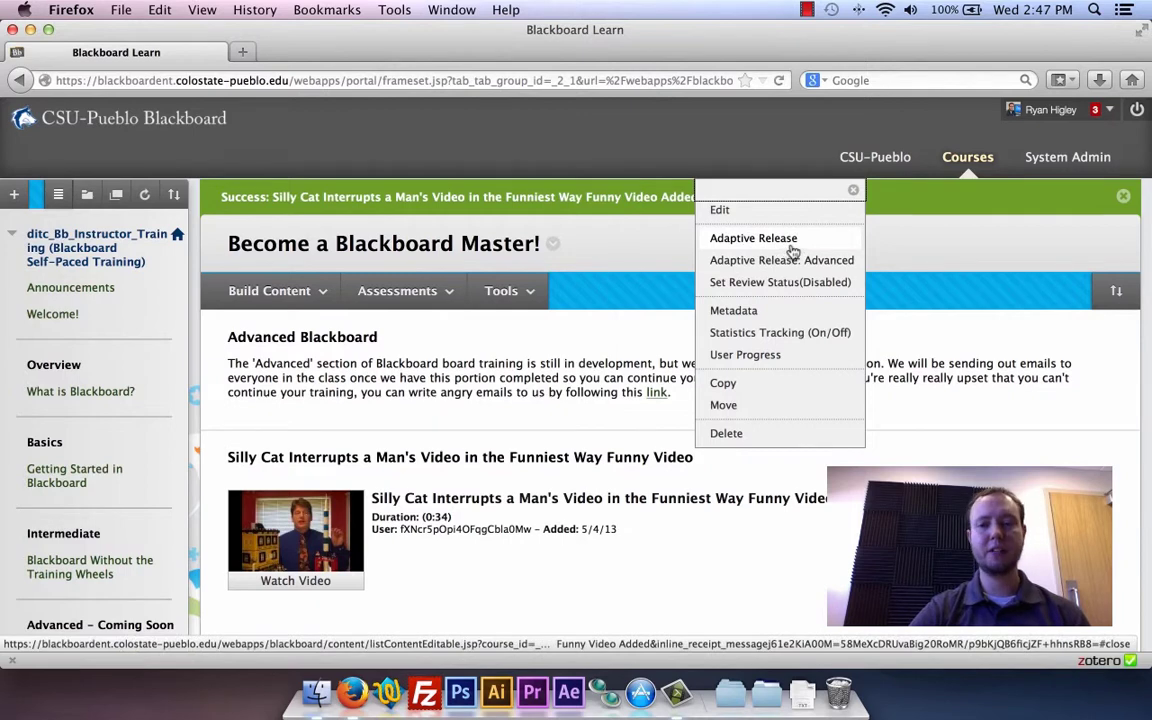
Step: Choose Adaptive Release: Advanced from the silly cat video item's menu
{"action": "left_click", "coordinate": [789, 262]}
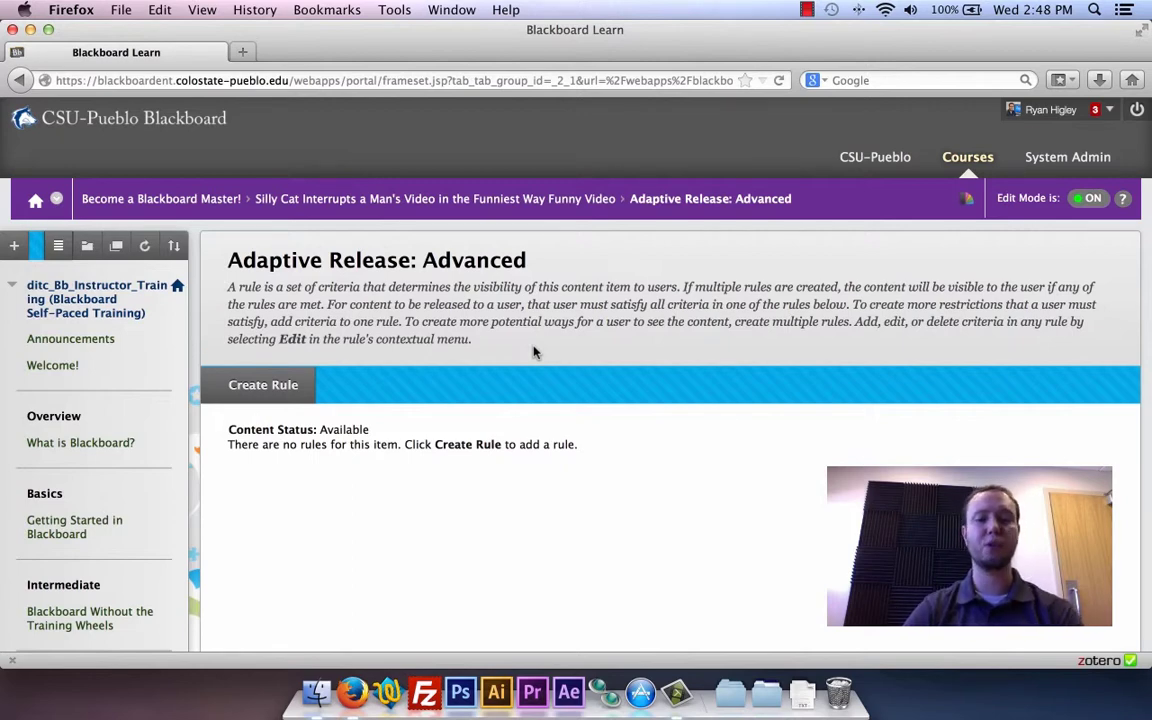
Step: Create an adaptive release rule named 'Cool kids group rule' and submit it
{"action": "left_click", "coordinate": [243, 389]}
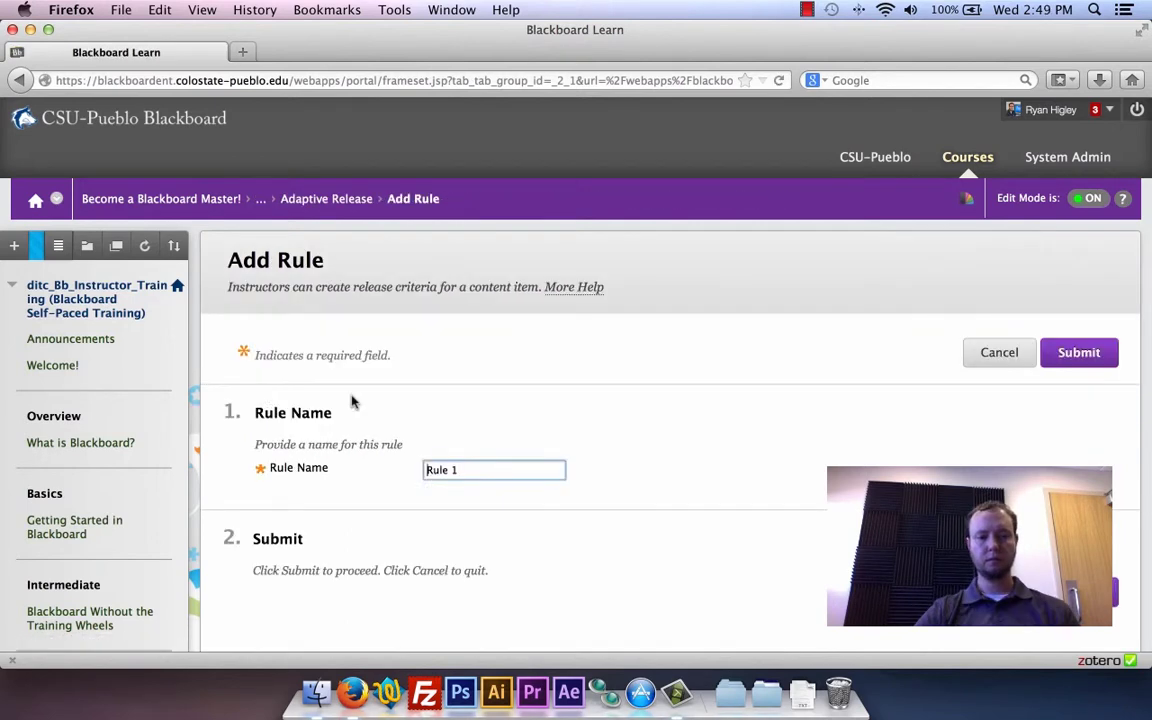
{"action": "scroll", "coordinate": [655, 447], "scroll_direction": "down", "scroll_amount": 1}
{"action": "scroll", "coordinate": [667, 452], "scroll_direction": "down", "scroll_amount": 3}
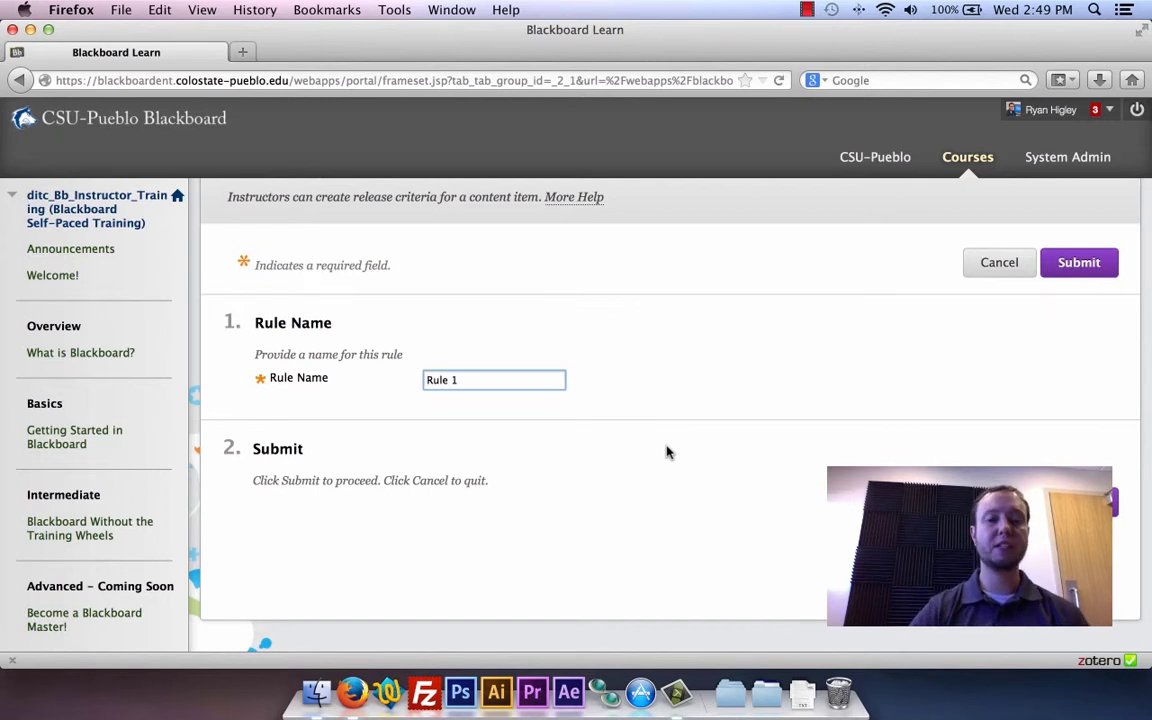
{"action": "scroll", "coordinate": [667, 452], "scroll_direction": "up", "scroll_amount": 3}
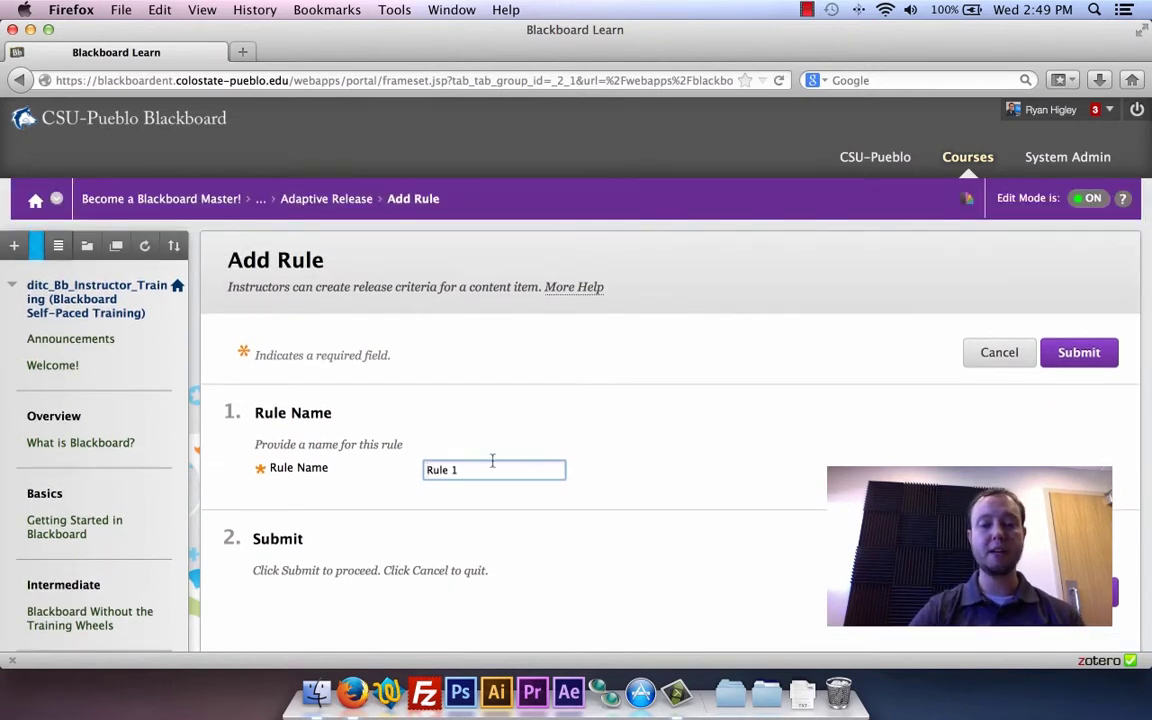
{"action": "left_click_drag", "start_coordinate": [560, 465], "coordinate": [352, 466]}
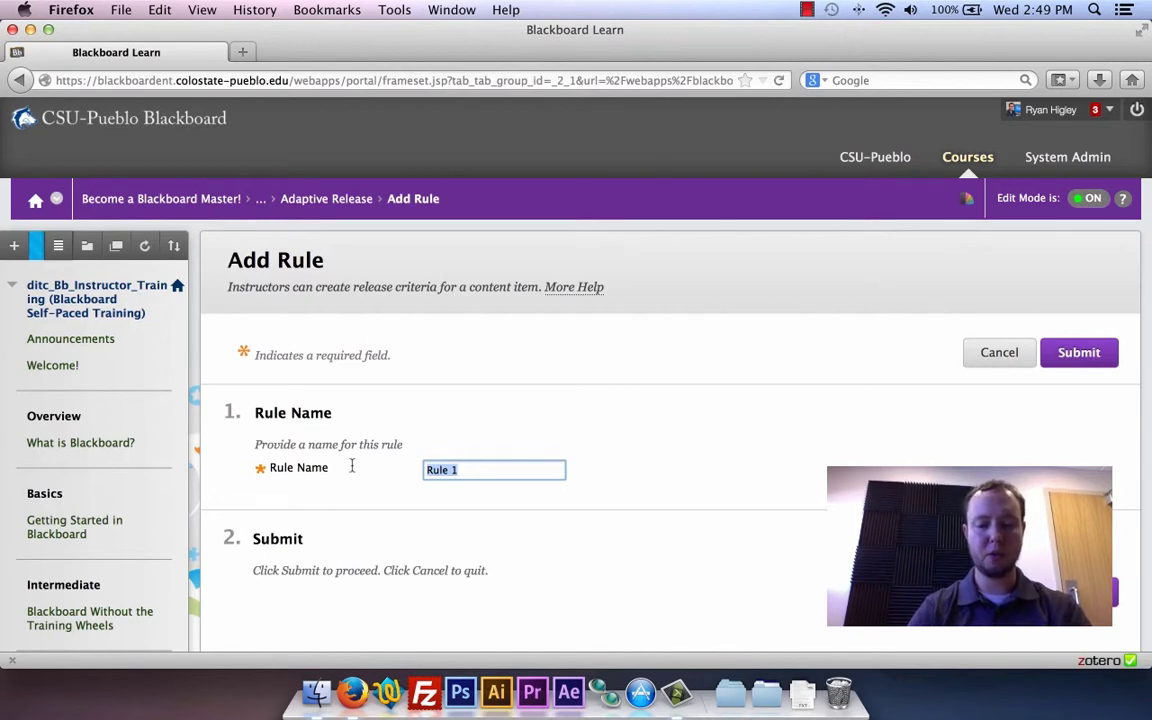
{"action": "type", "text": "Cool "}
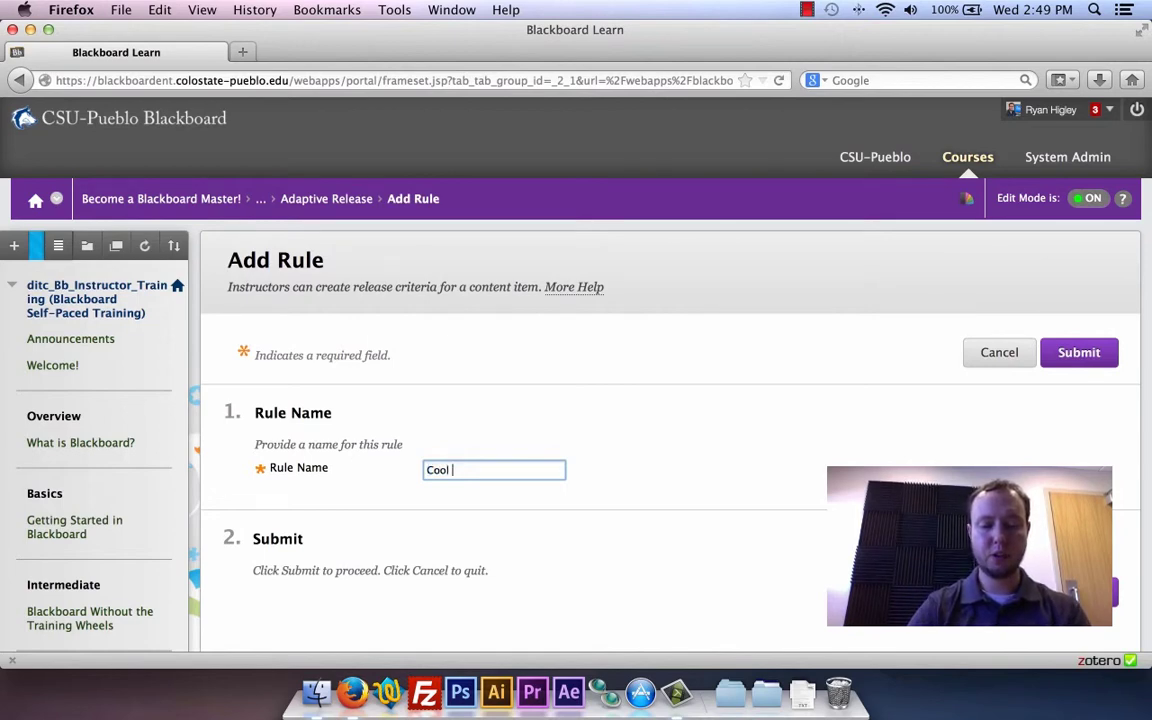
{"action": "type", "text": "kids grou"}
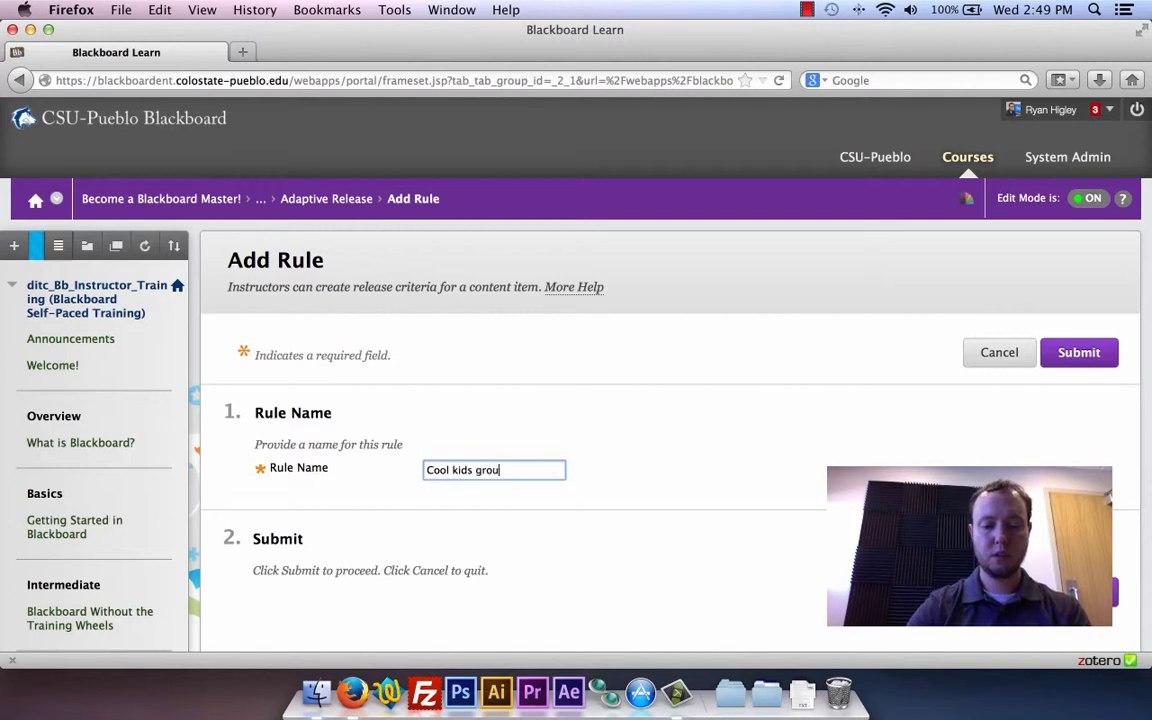
{"action": "type", "text": "p rule"}
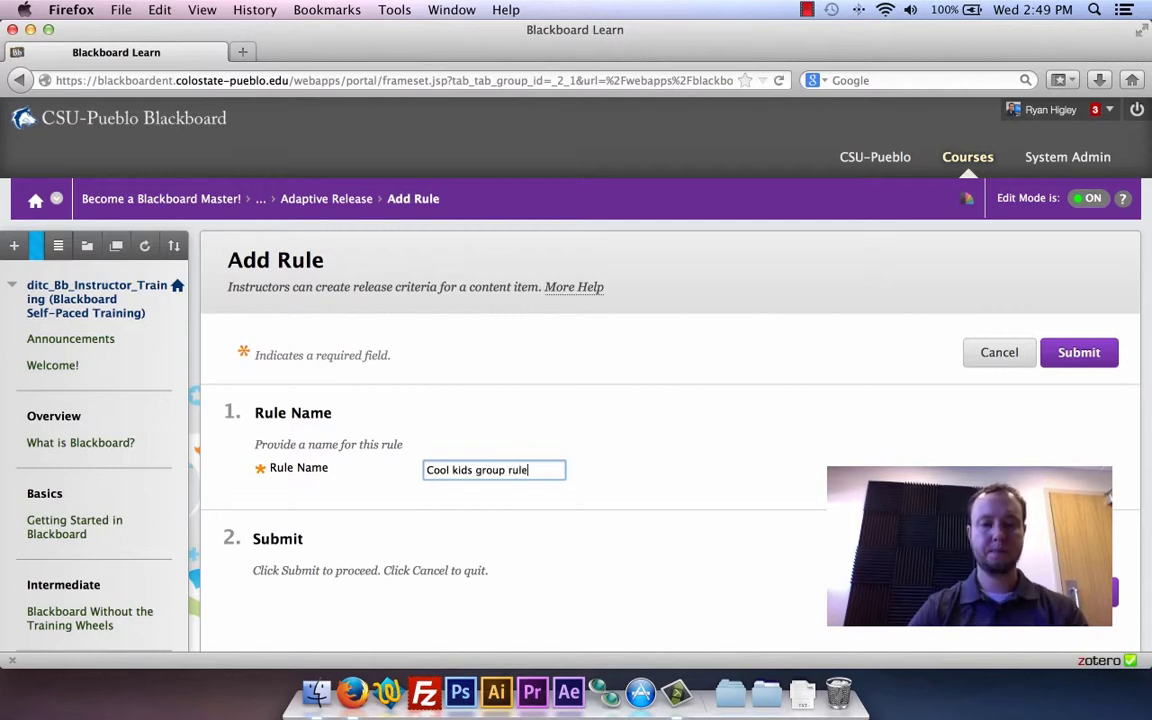
{"action": "key", "text": "Return"}
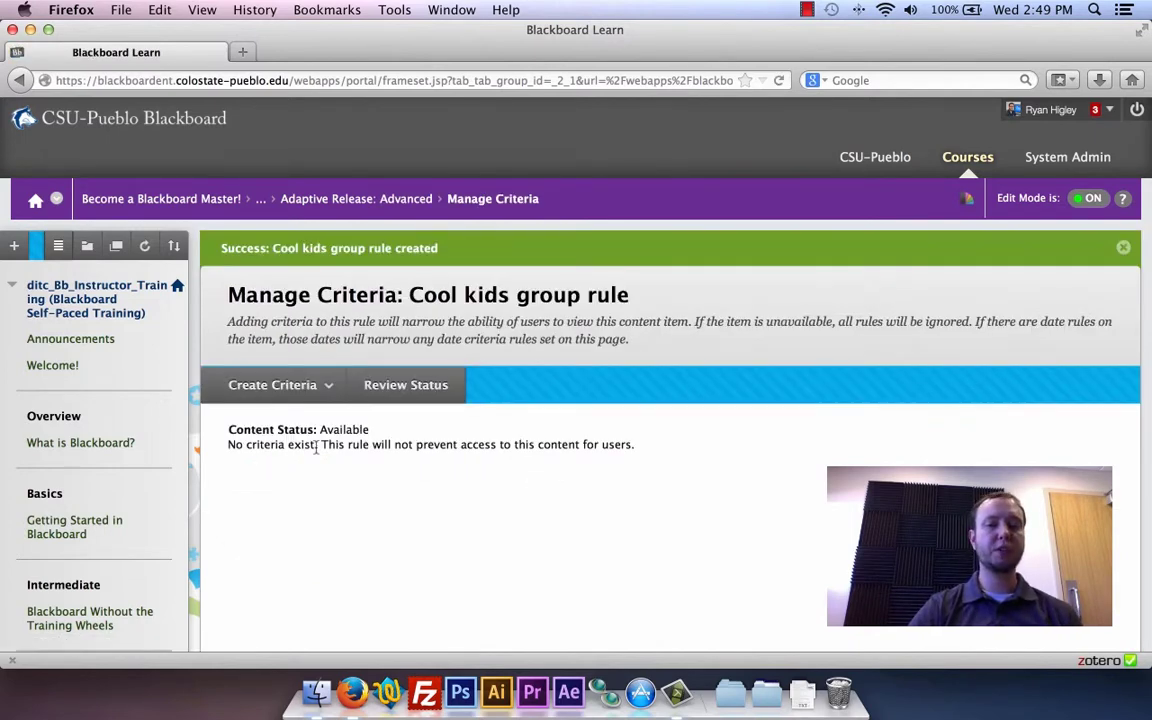
Step: Add a Membership criterion limiting the video to the first two users on the course roster
{"action": "left_click", "coordinate": [305, 386]}
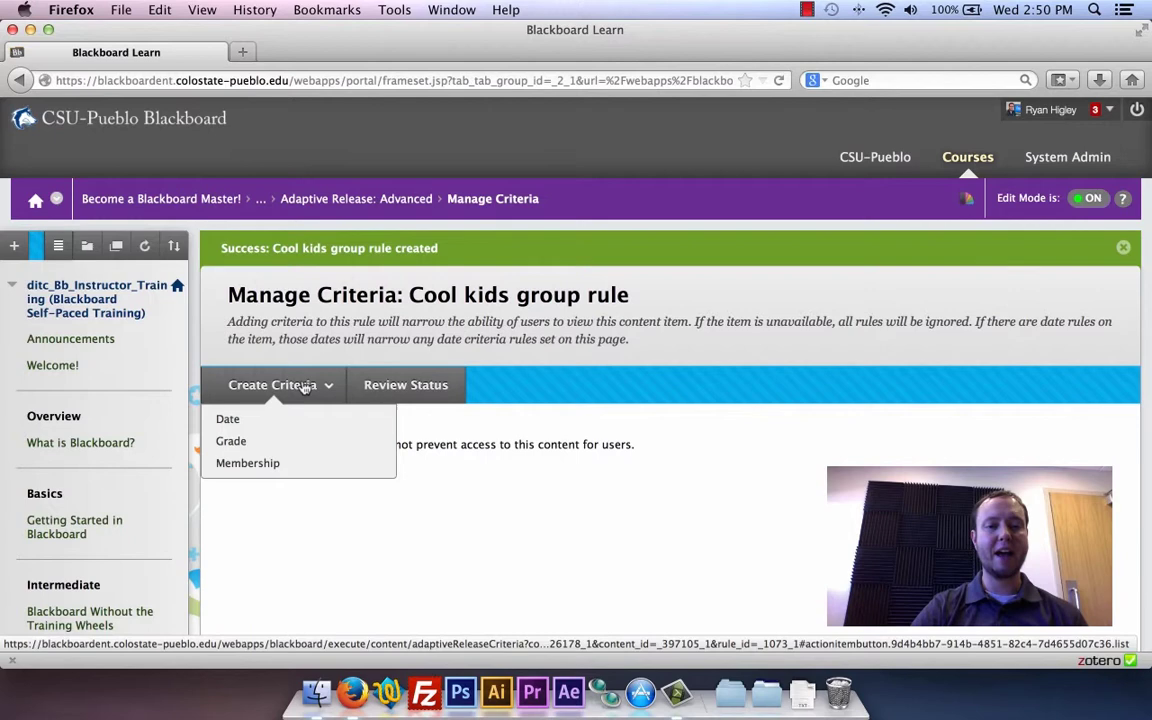
{"action": "left_click", "coordinate": [257, 464]}
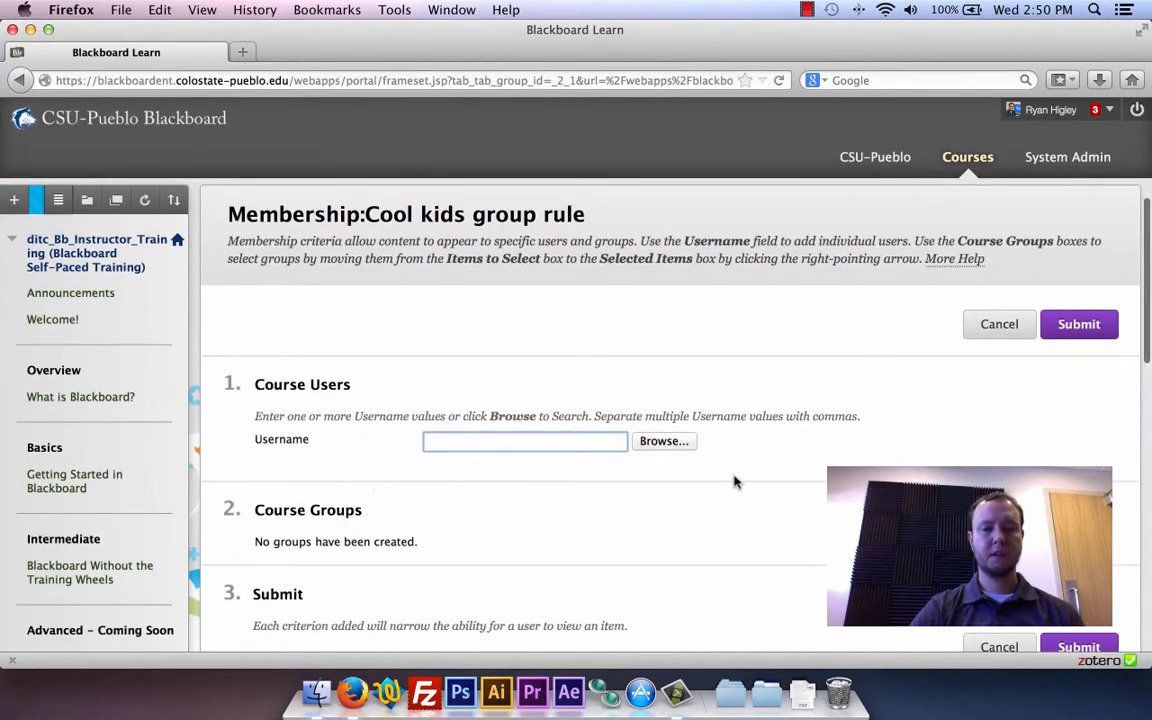
{"action": "left_click", "coordinate": [686, 445]}
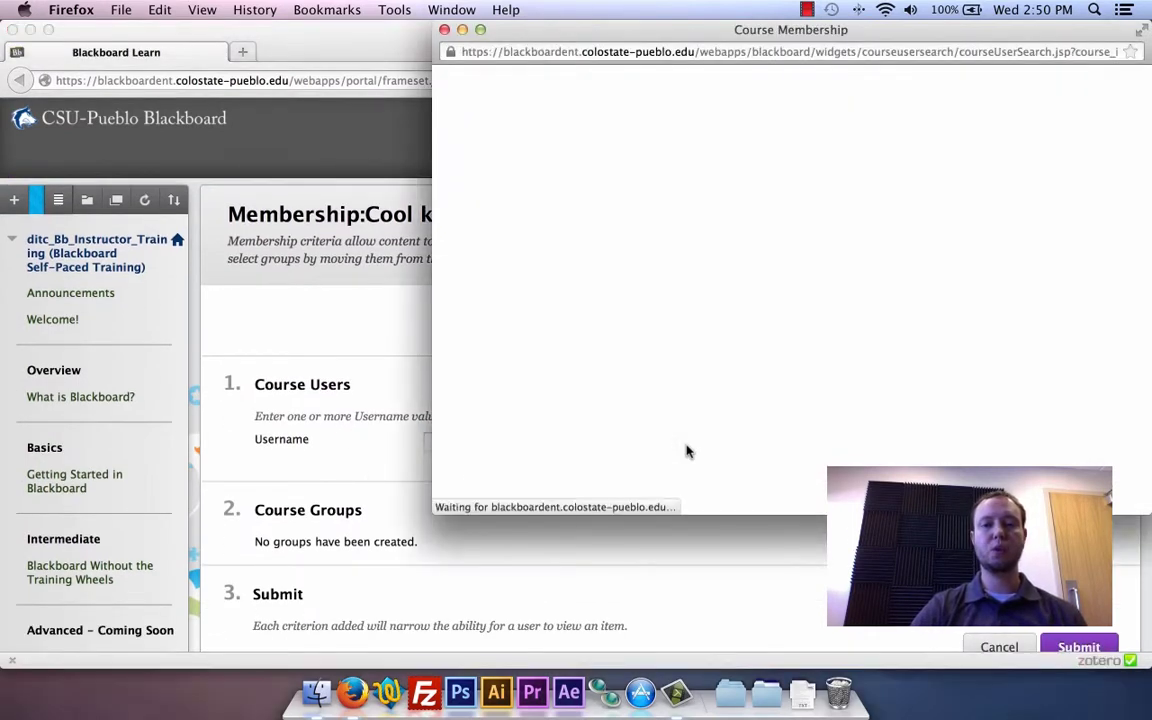
{"action": "left_click_drag", "start_coordinate": [672, 30], "coordinate": [460, 104]}
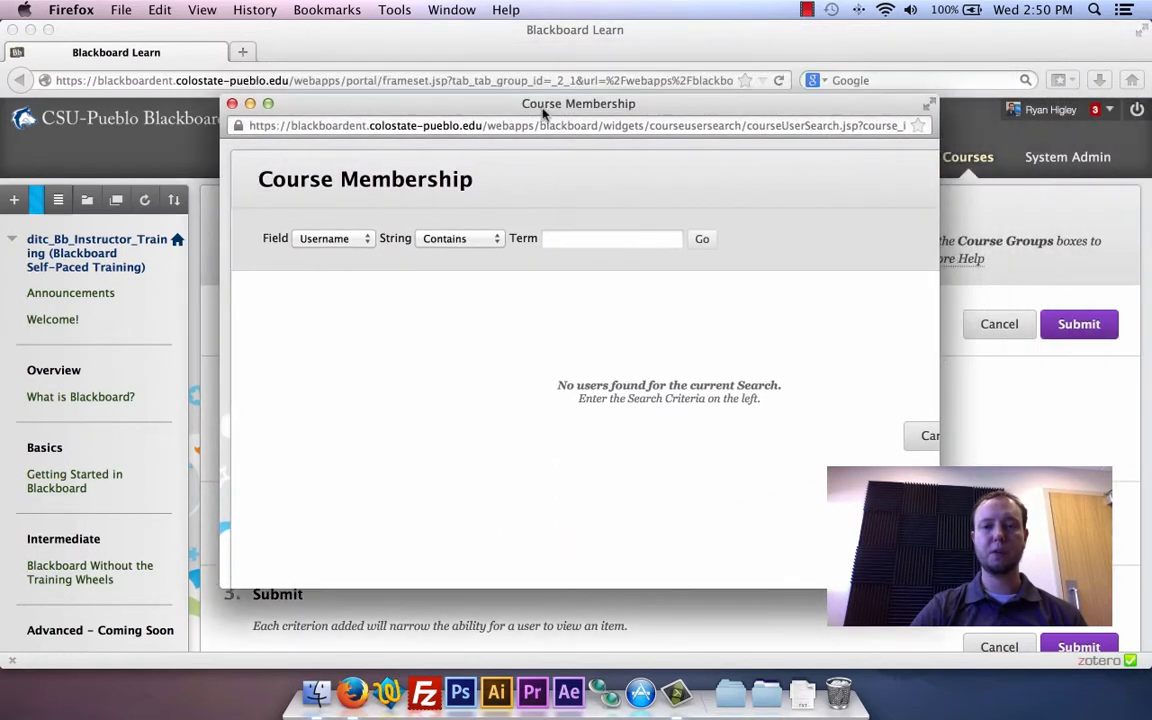
{"action": "left_click", "coordinate": [703, 241]}
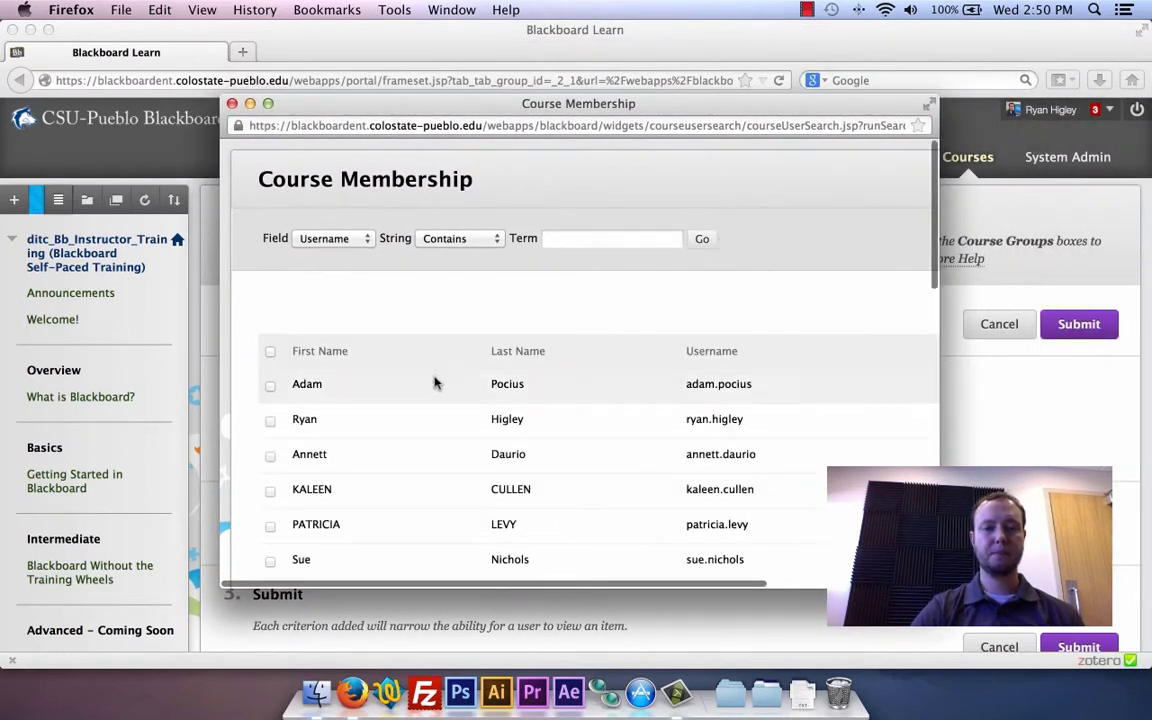
{"action": "left_click", "coordinate": [270, 386]}
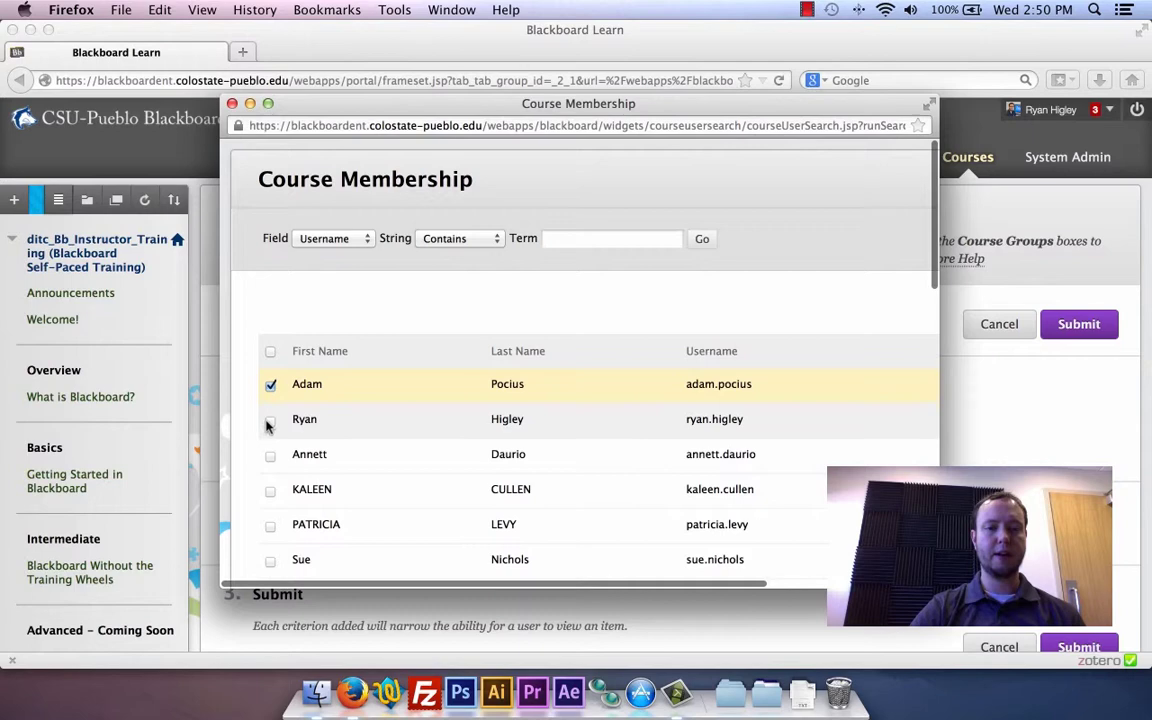
{"action": "left_click", "coordinate": [270, 421]}
{"action": "scroll", "coordinate": [884, 432], "scroll_direction": "down", "scroll_amount": 10}
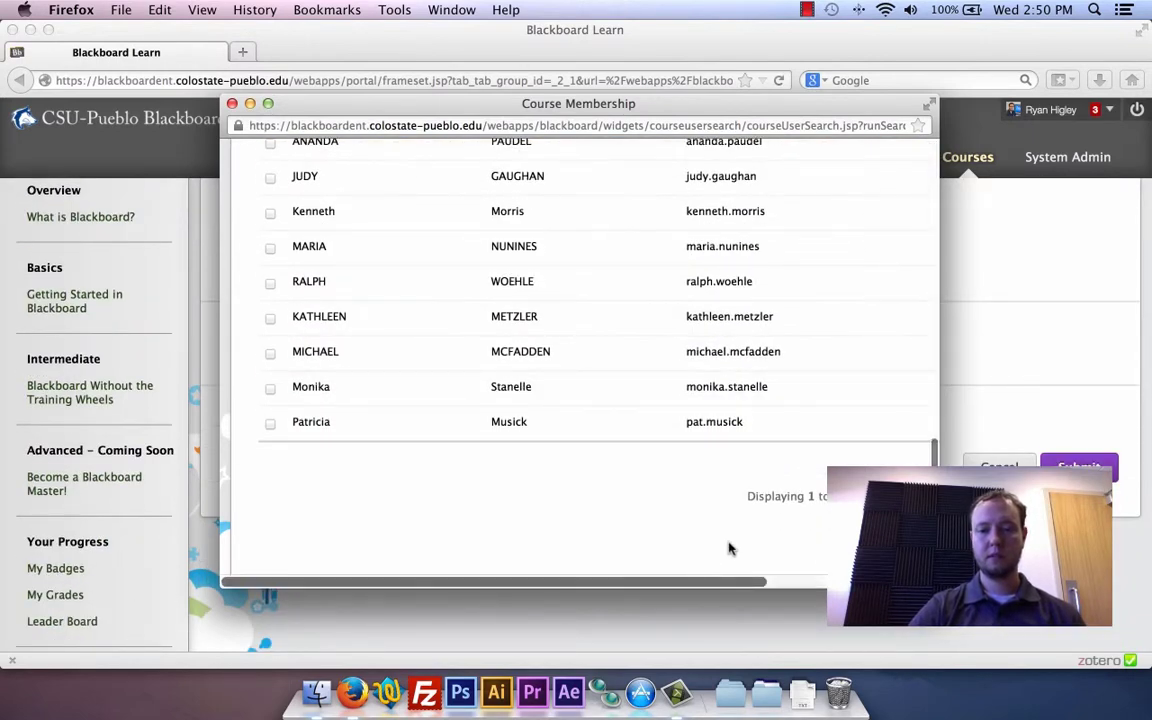
{"action": "scroll", "coordinate": [729, 548], "scroll_direction": "right", "scroll_amount": 3}
{"action": "left_click", "coordinate": [815, 532]}
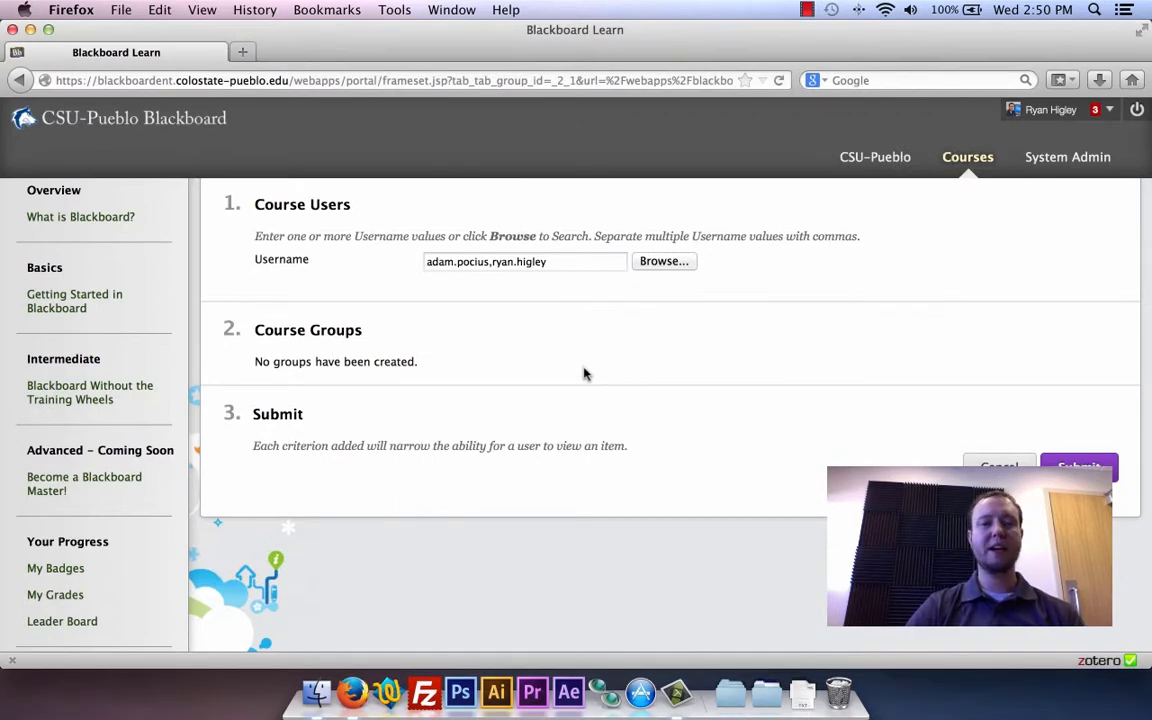
{"action": "left_click", "coordinate": [1079, 470]}
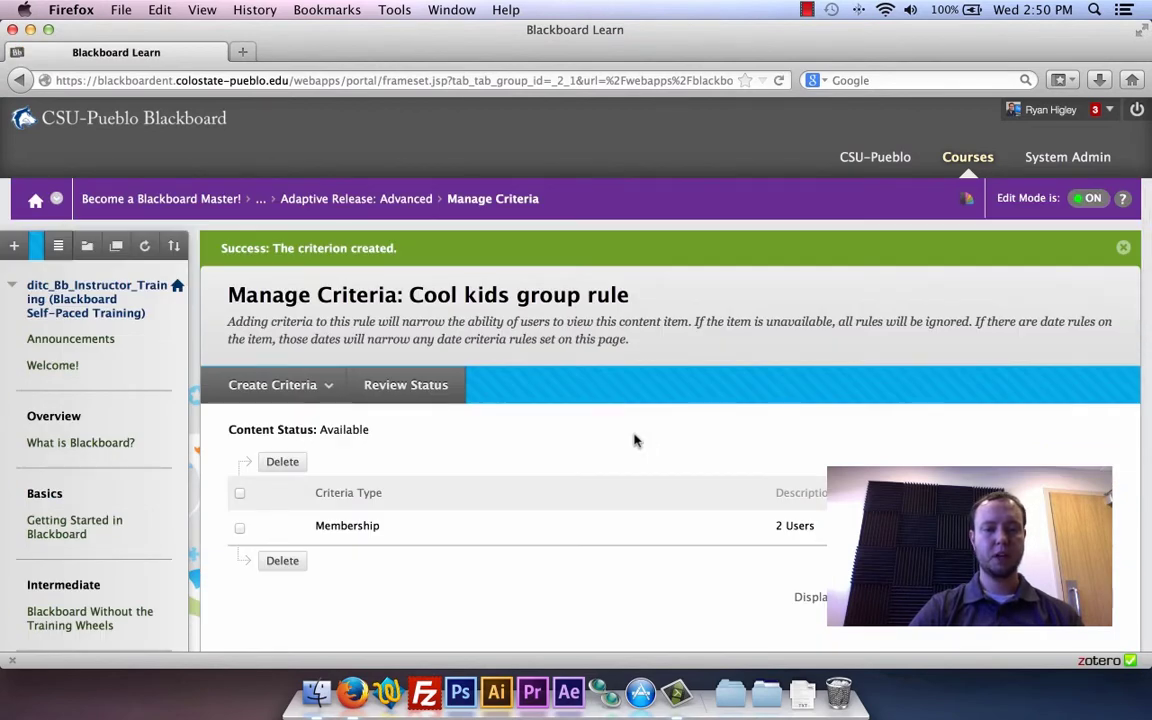
Step: Start a Grade criterion based on the Grade Center Plus Test column
{"action": "scroll", "coordinate": [450, 400], "scroll_direction": "down", "scroll_amount": 1}
{"action": "left_click", "coordinate": [279, 366]}
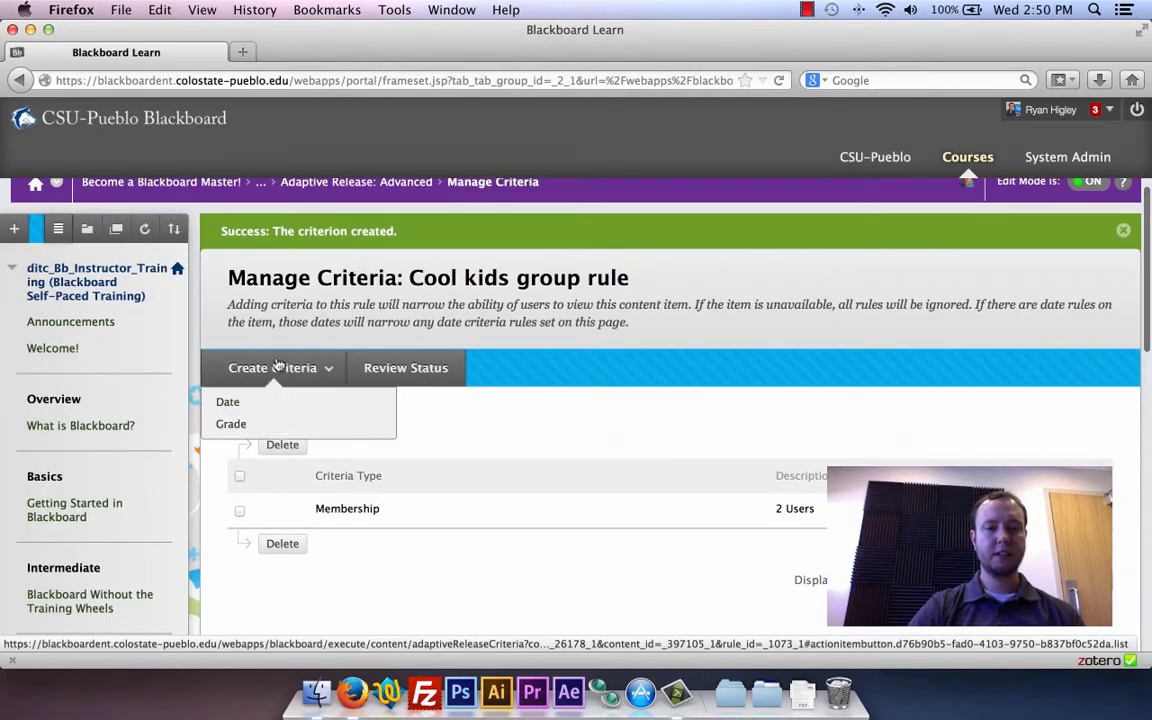
{"action": "left_click", "coordinate": [232, 425]}
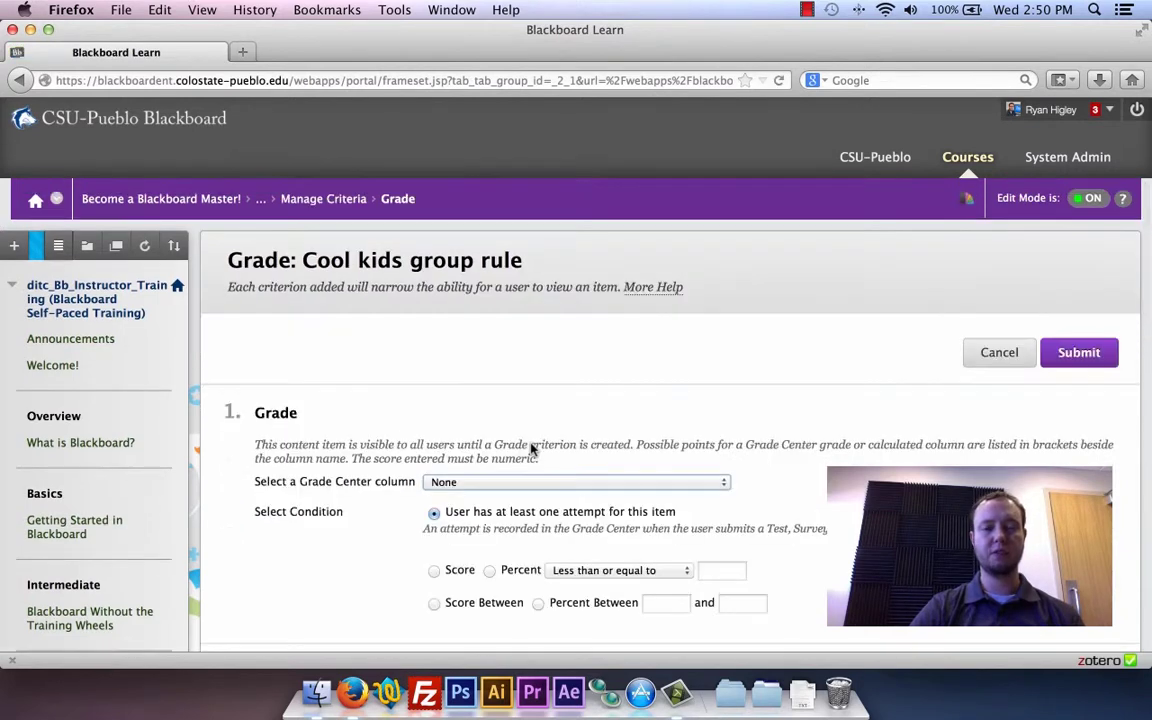
{"action": "scroll", "coordinate": [531, 450], "scroll_direction": "down", "scroll_amount": 2}
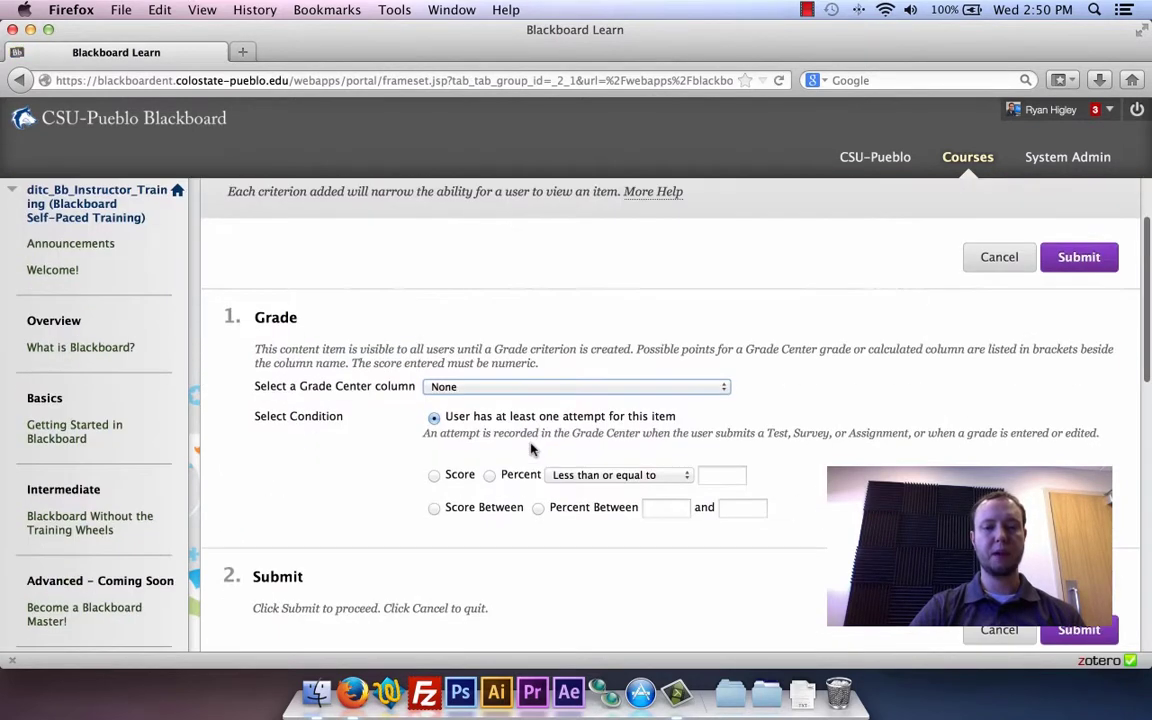
{"action": "left_click", "coordinate": [724, 397]}
{"action": "left_click", "coordinate": [724, 397]}
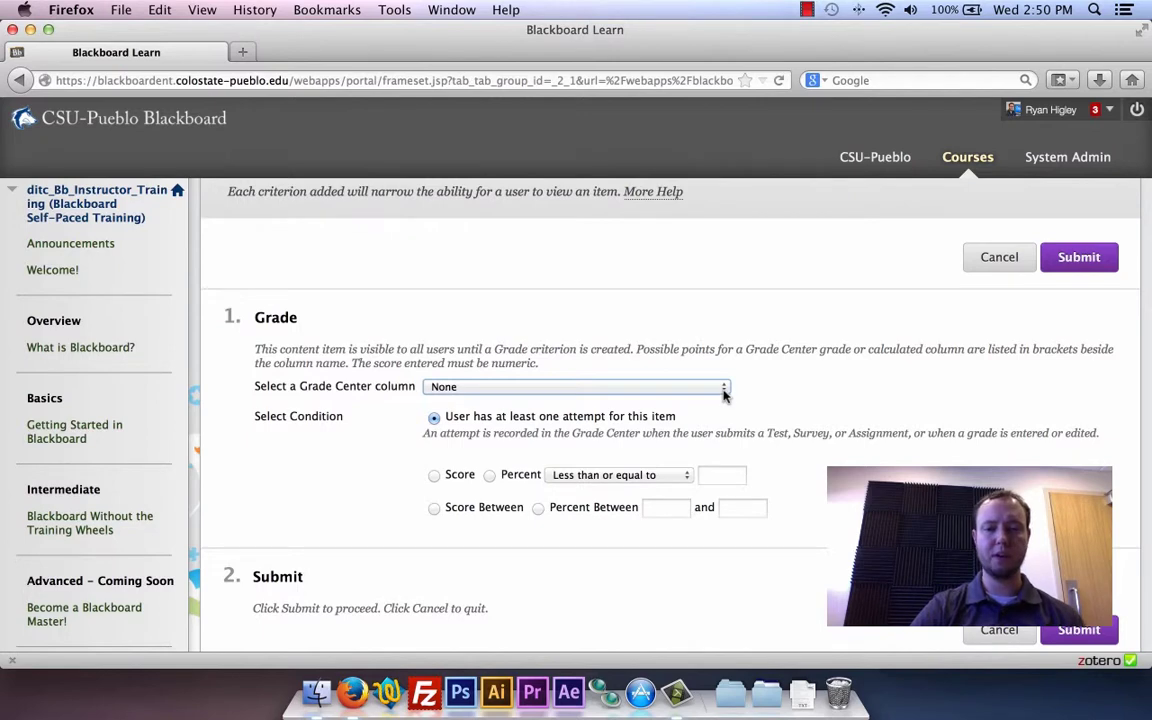
{"action": "left_click", "coordinate": [724, 390]}
{"action": "left_click", "coordinate": [724, 390]}
{"action": "scroll", "coordinate": [717, 392], "scroll_direction": "up", "scroll_amount": 1}
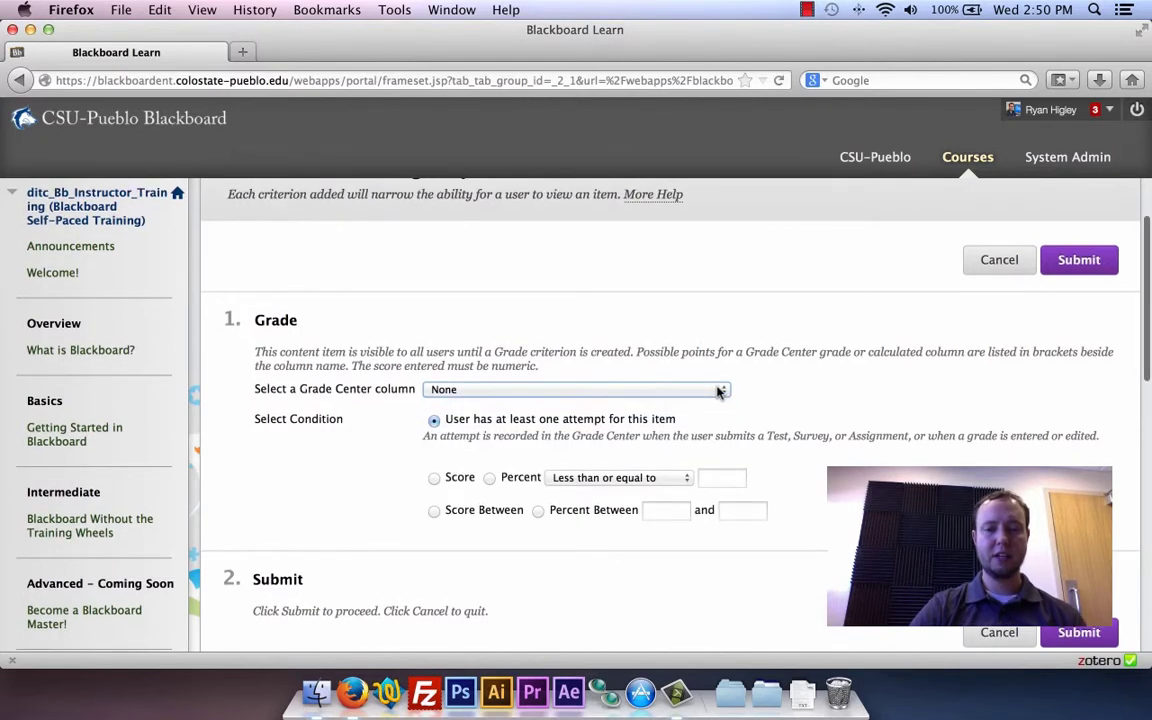
{"action": "scroll", "coordinate": [717, 392], "scroll_direction": "up", "scroll_amount": 1}
{"action": "left_click", "coordinate": [720, 400]}
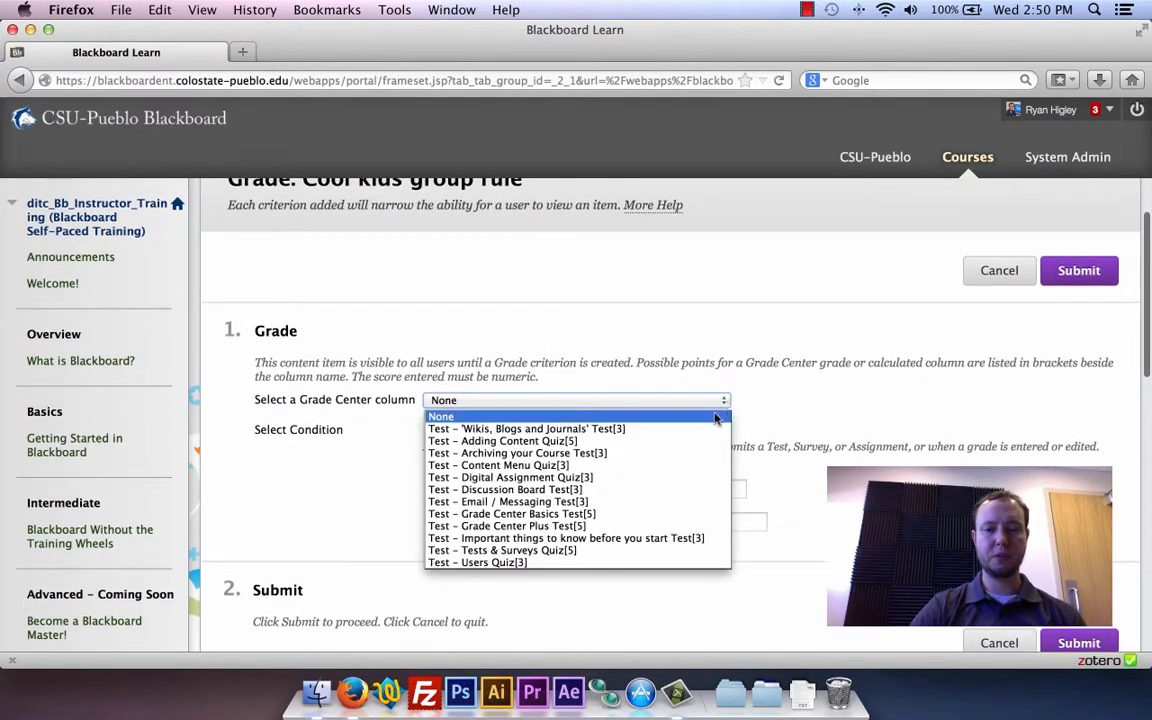
{"action": "left_click", "coordinate": [620, 527]}
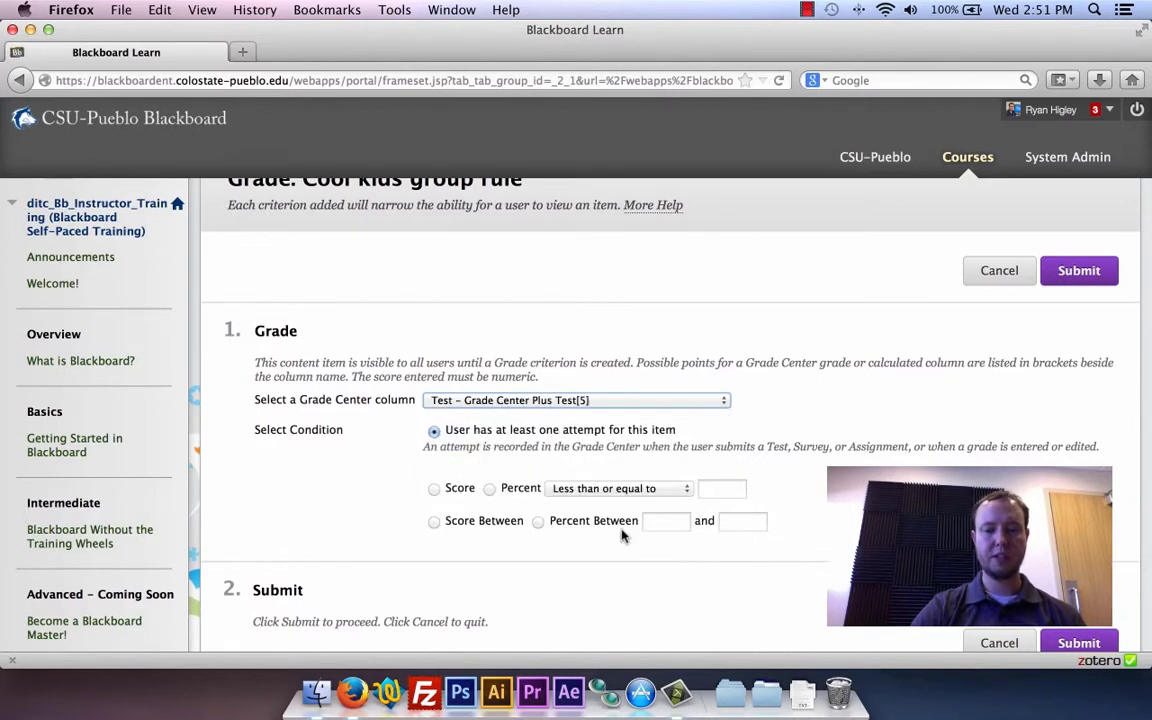
Step: Require the test score to be equal to 5
{"action": "left_click", "coordinate": [434, 489]}
{"action": "left_click", "coordinate": [718, 488]}
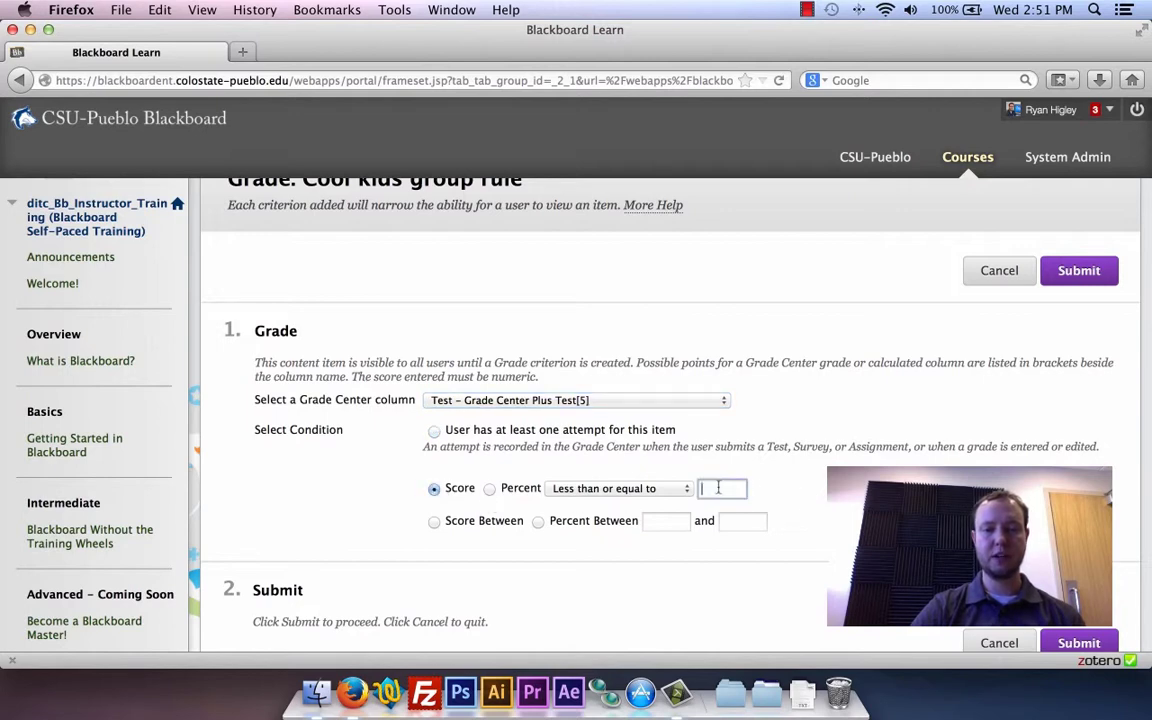
{"action": "type", "text": "5"}
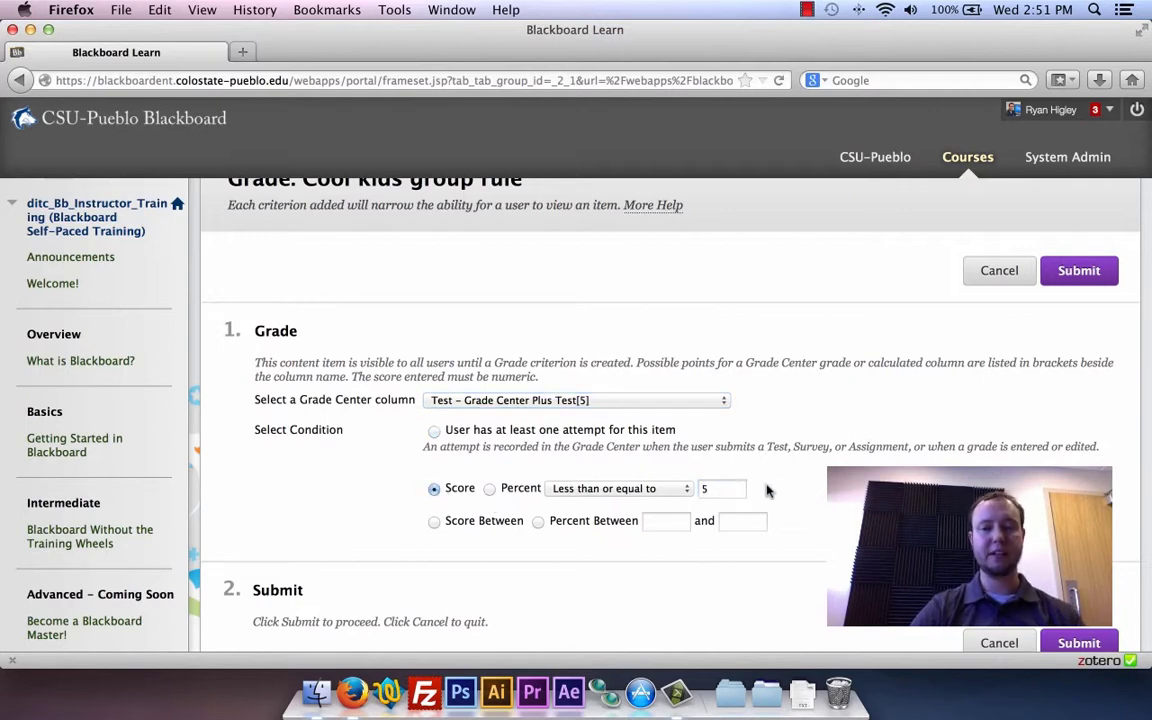
{"action": "scroll", "coordinate": [790, 490], "scroll_direction": "down", "scroll_amount": 3}
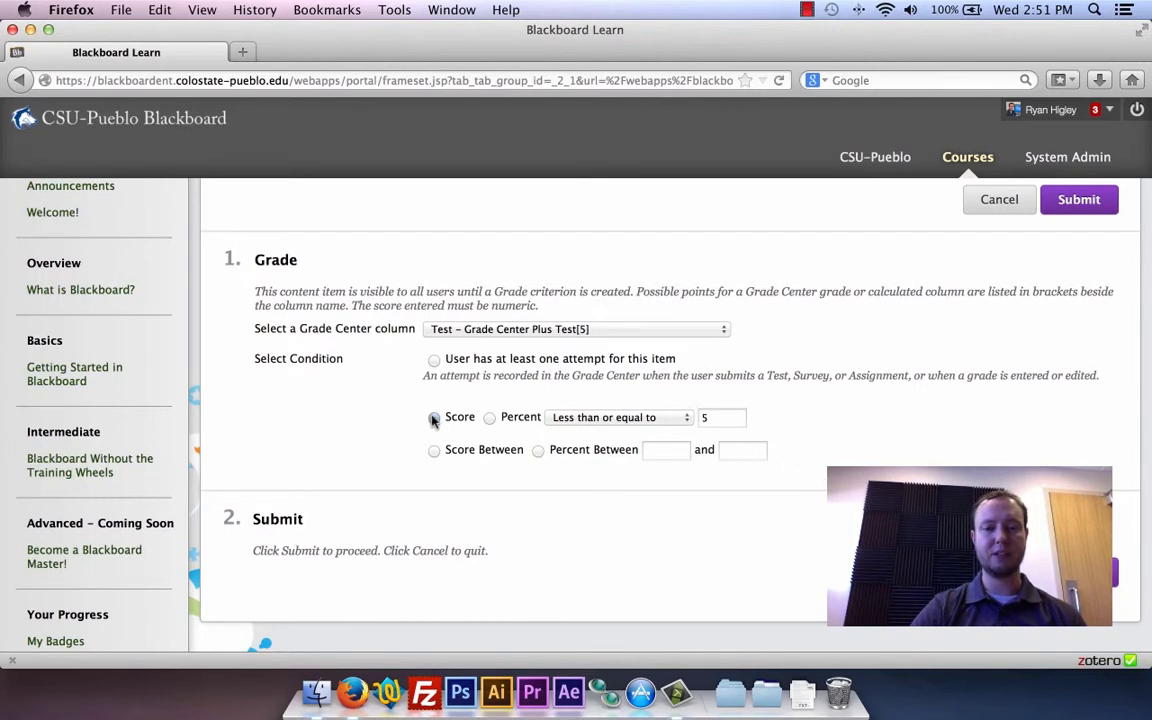
{"action": "left_click", "coordinate": [597, 417]}
{"action": "left_click", "coordinate": [600, 455]}
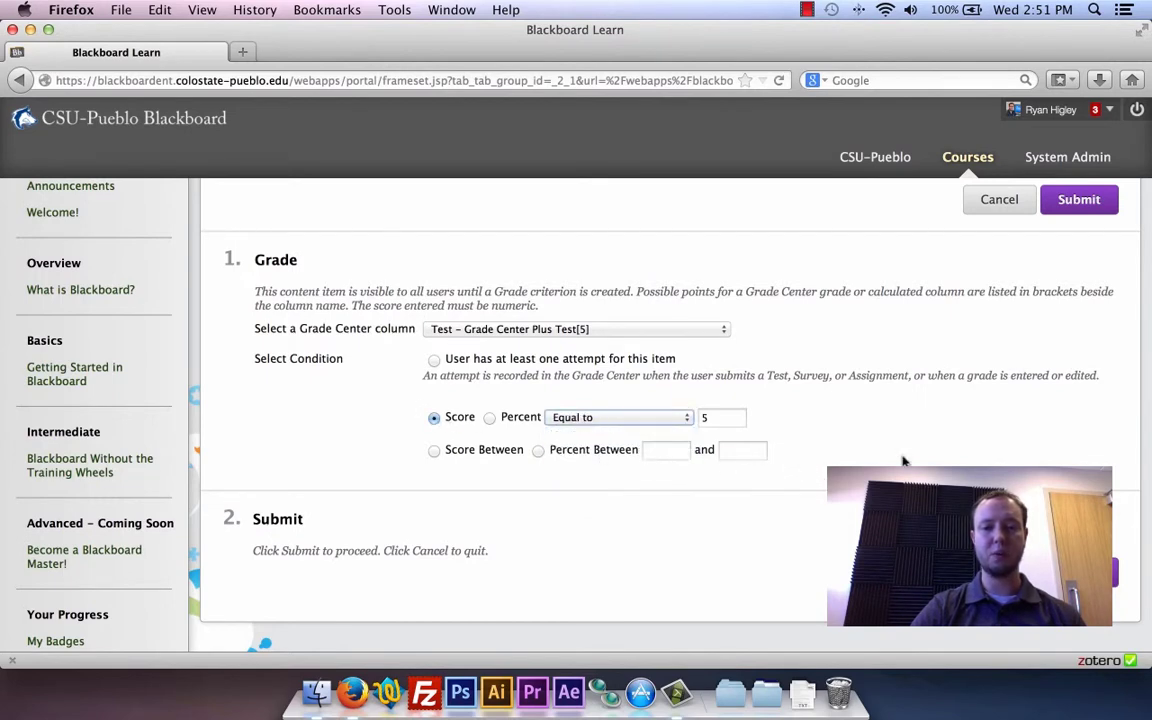
Step: Submit the grade criterion and return to the Adaptive Release: Advanced rules list
{"action": "key", "text": "Return"}
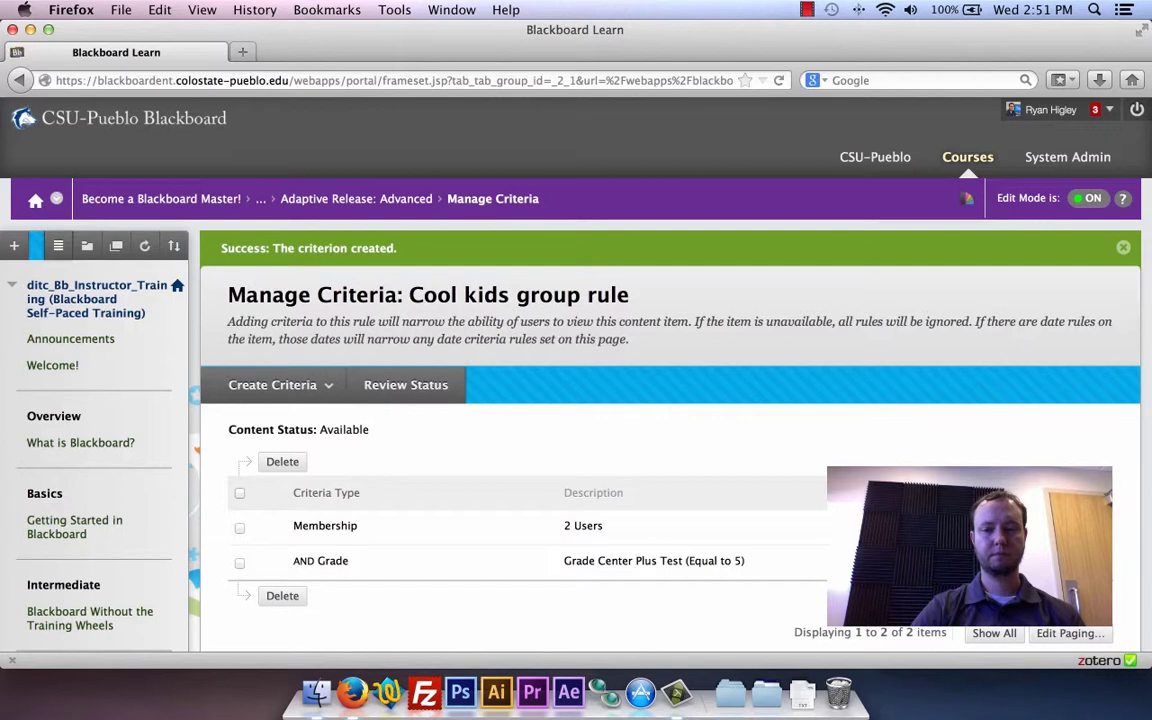
{"action": "scroll", "coordinate": [825, 510], "scroll_direction": "down", "scroll_amount": 2}
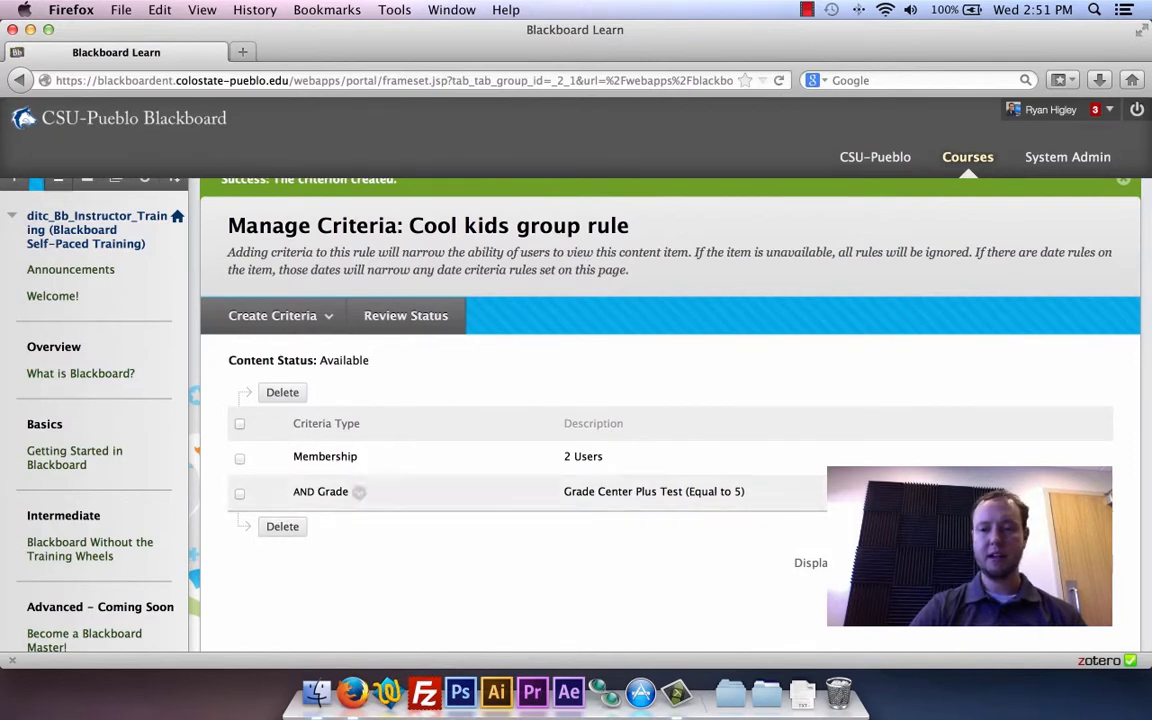
{"action": "scroll", "coordinate": [670, 415], "scroll_direction": "down", "scroll_amount": 10}
{"action": "scroll", "coordinate": [670, 415], "scroll_direction": "up", "scroll_amount": 7}
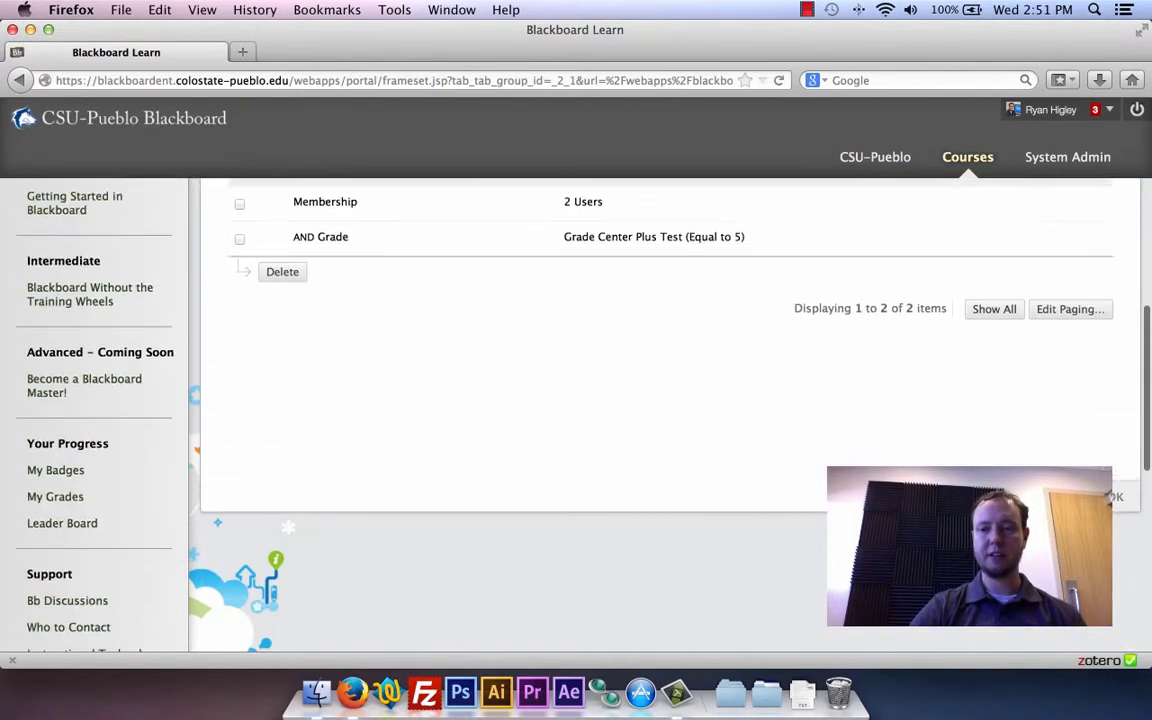
{"action": "scroll", "coordinate": [1100, 560], "scroll_direction": "up", "scroll_amount": 2}
{"action": "left_click", "coordinate": [1110, 570]}
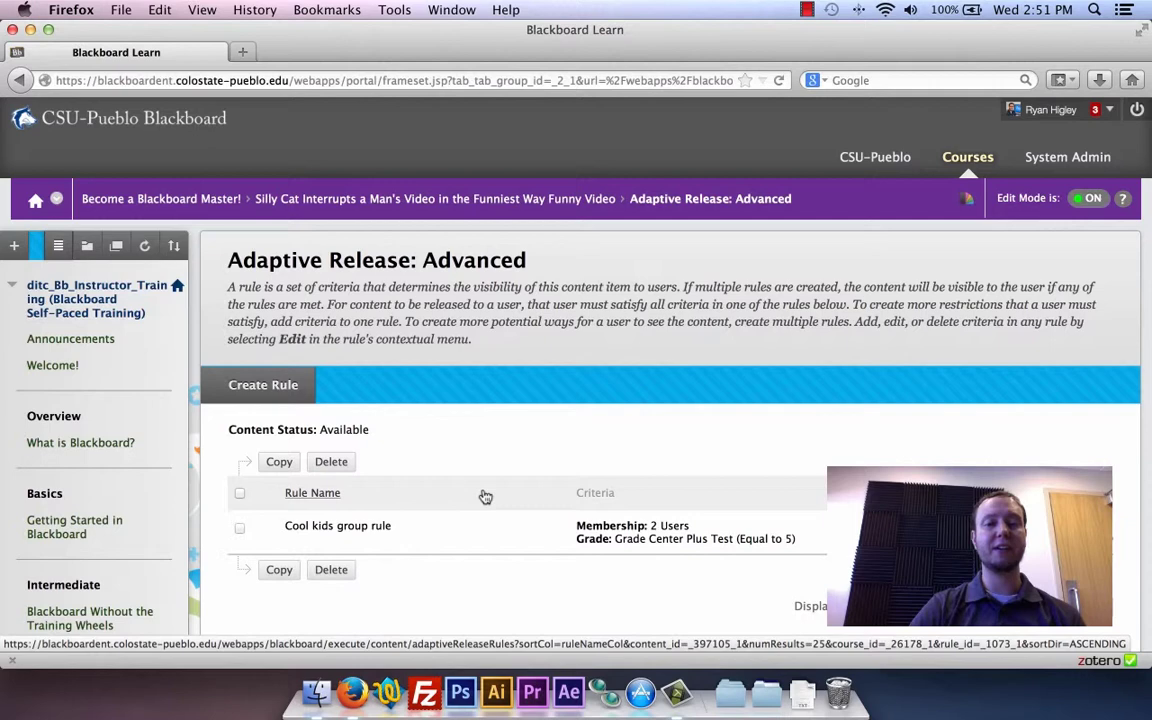
Step: Create a second rule named 'other kids rule'
{"action": "left_click", "coordinate": [278, 393]}
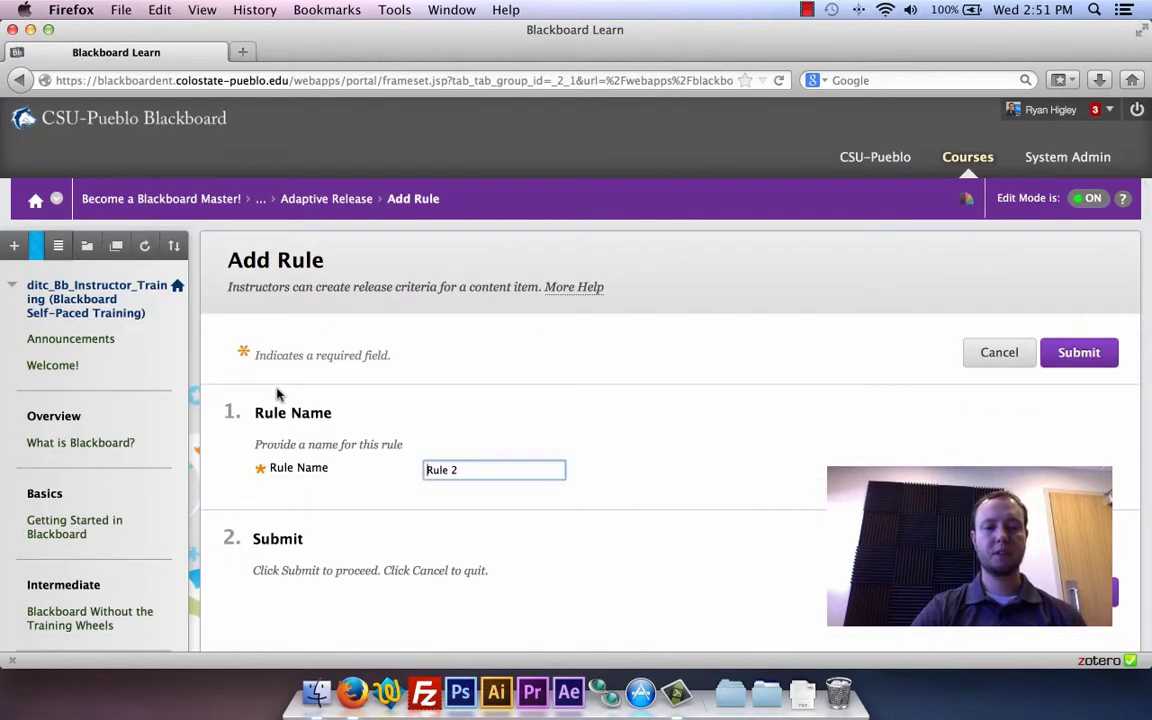
{"action": "left_click_drag", "start_coordinate": [481, 474], "coordinate": [386, 470]}
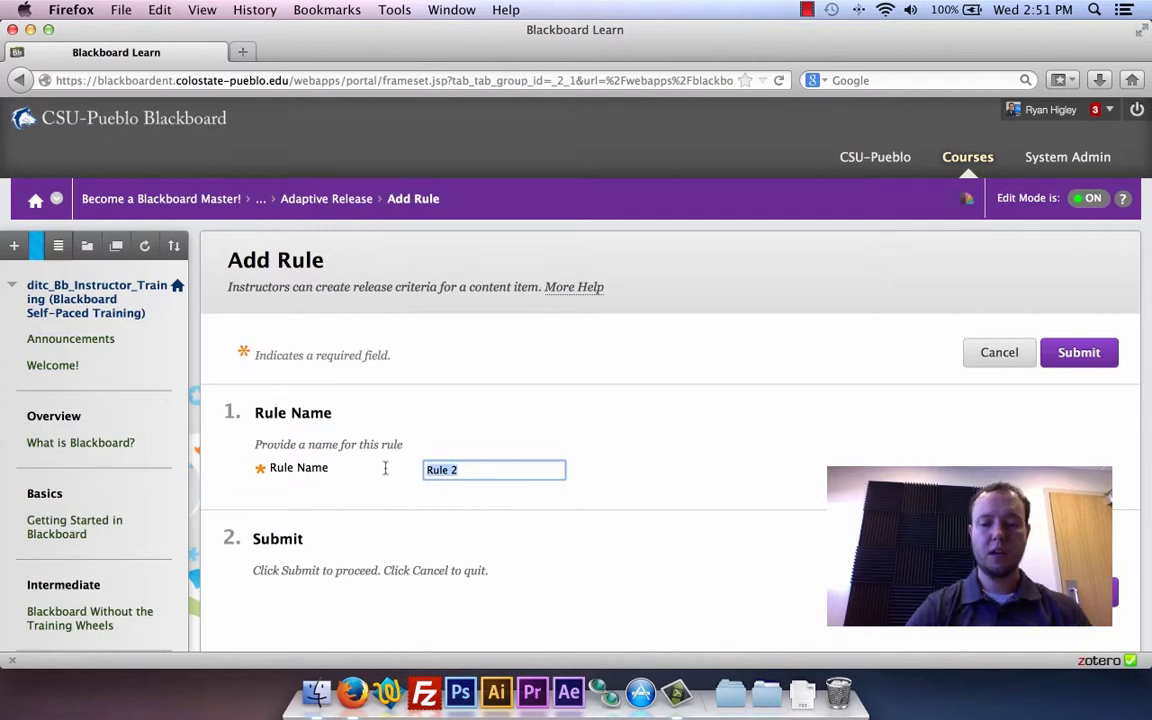
{"action": "type", "text": "other kids"}
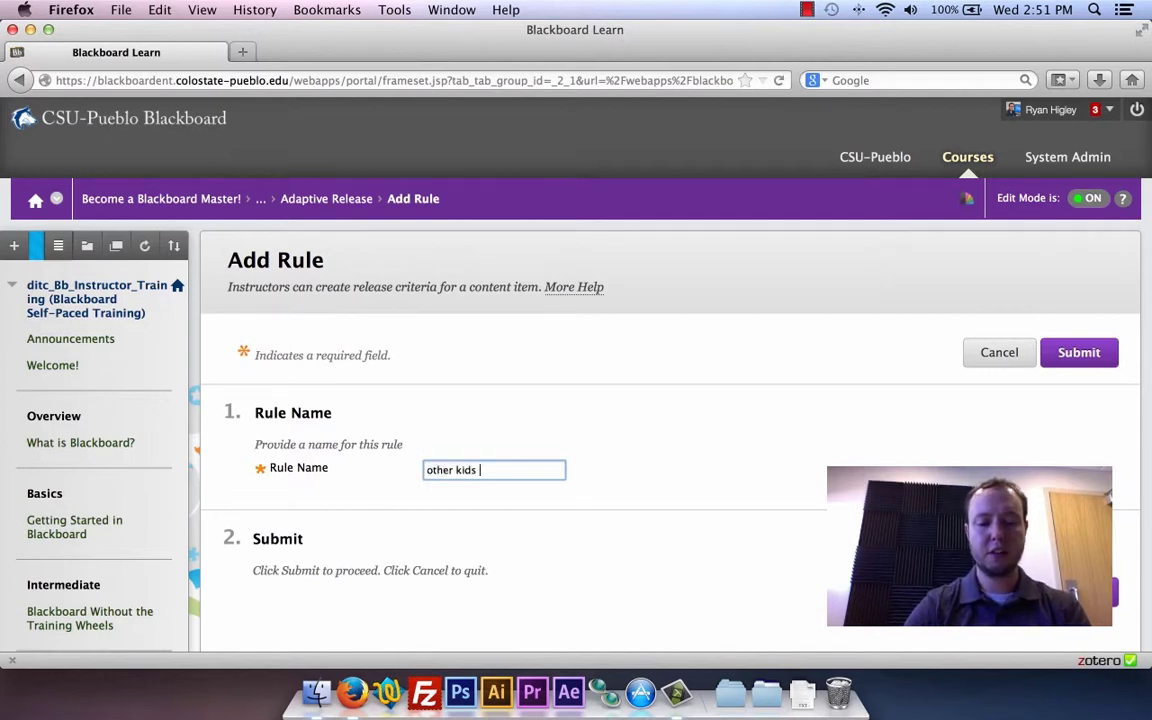
{"action": "type", "text": " rule"}
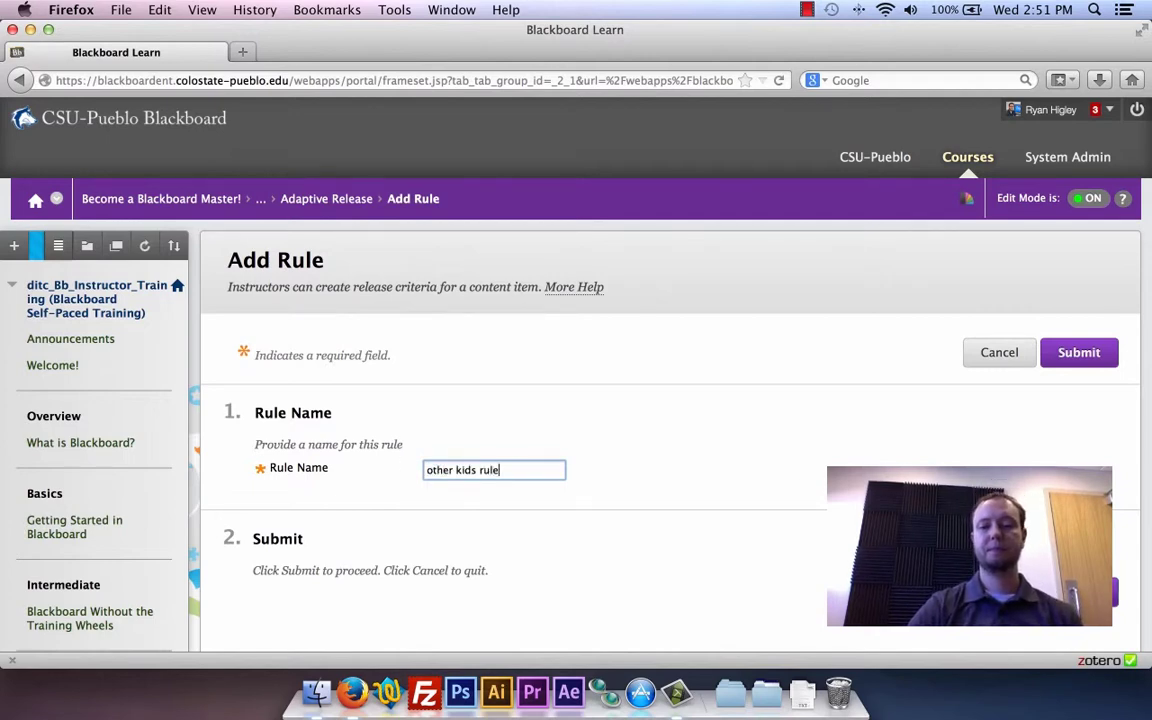
{"action": "key", "text": "Return"}
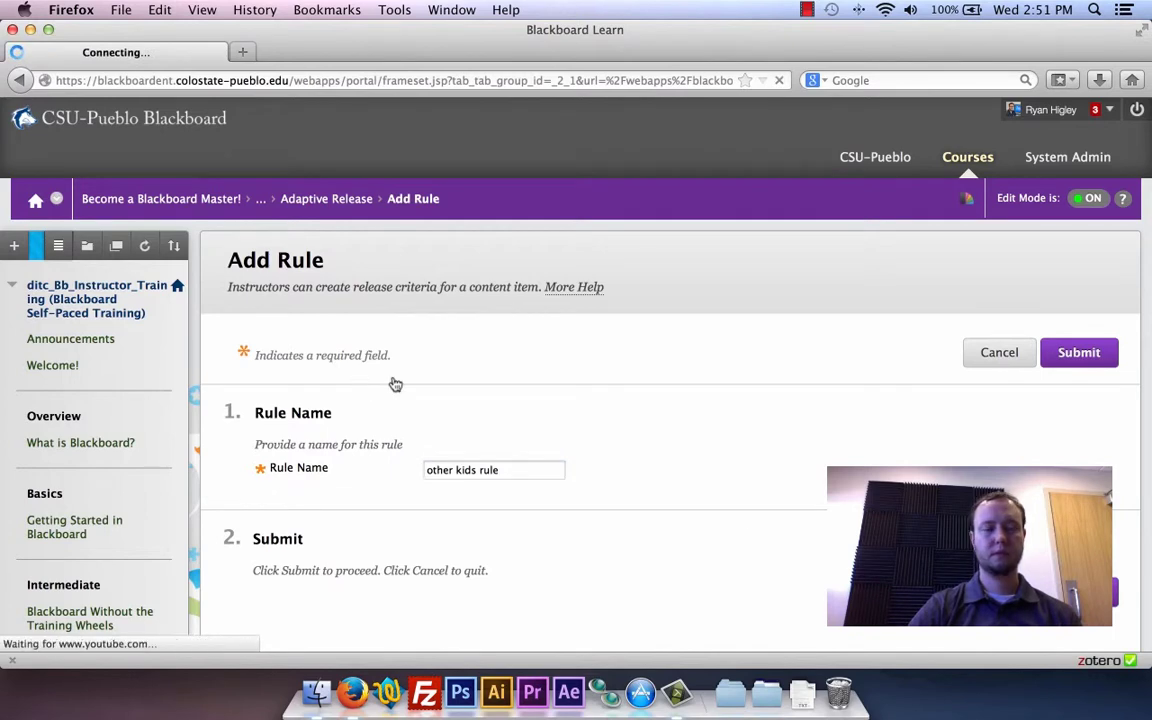
Step: Add a Membership criterion covering all 23 other course users, excluding the first two
{"action": "left_click", "coordinate": [333, 389]}
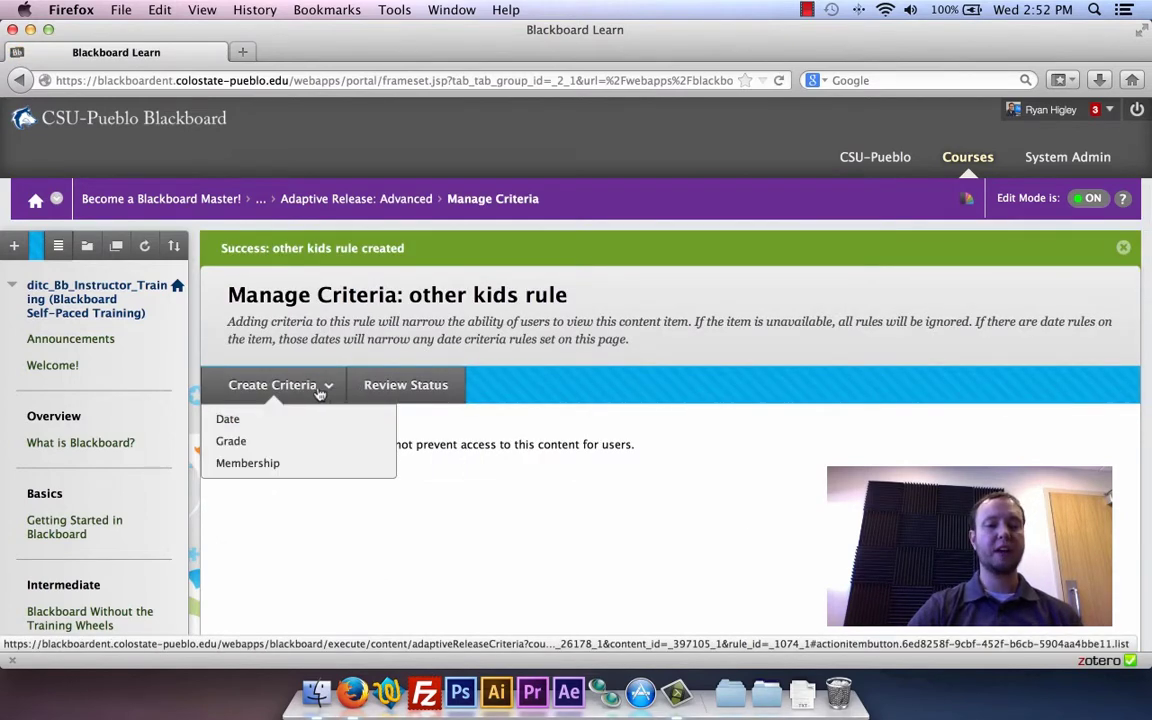
{"action": "left_click", "coordinate": [247, 464]}
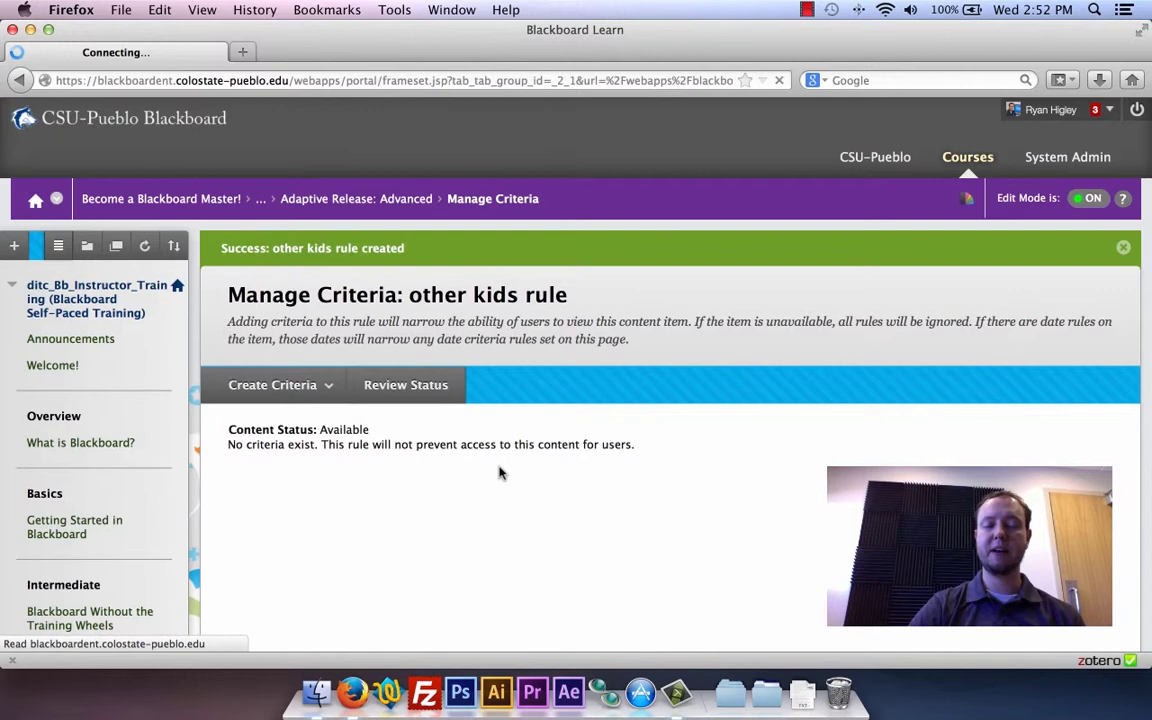
{"action": "left_click", "coordinate": [665, 490]}
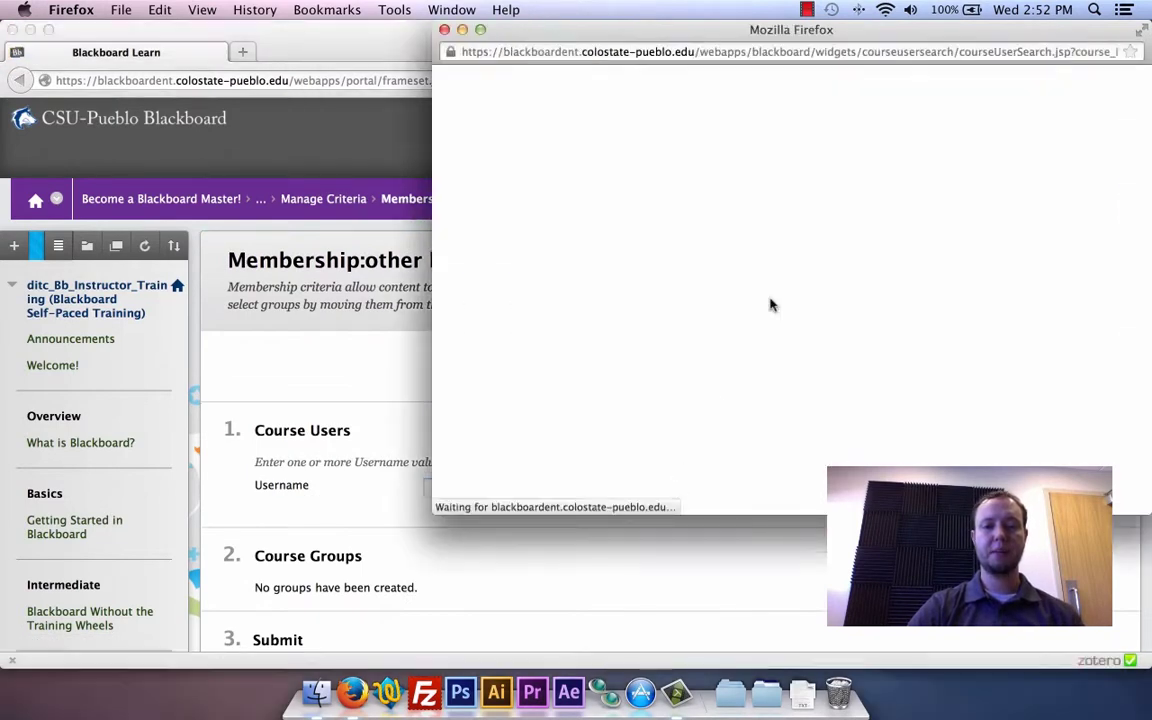
{"action": "left_click_drag", "start_coordinate": [823, 31], "coordinate": [581, 72]}
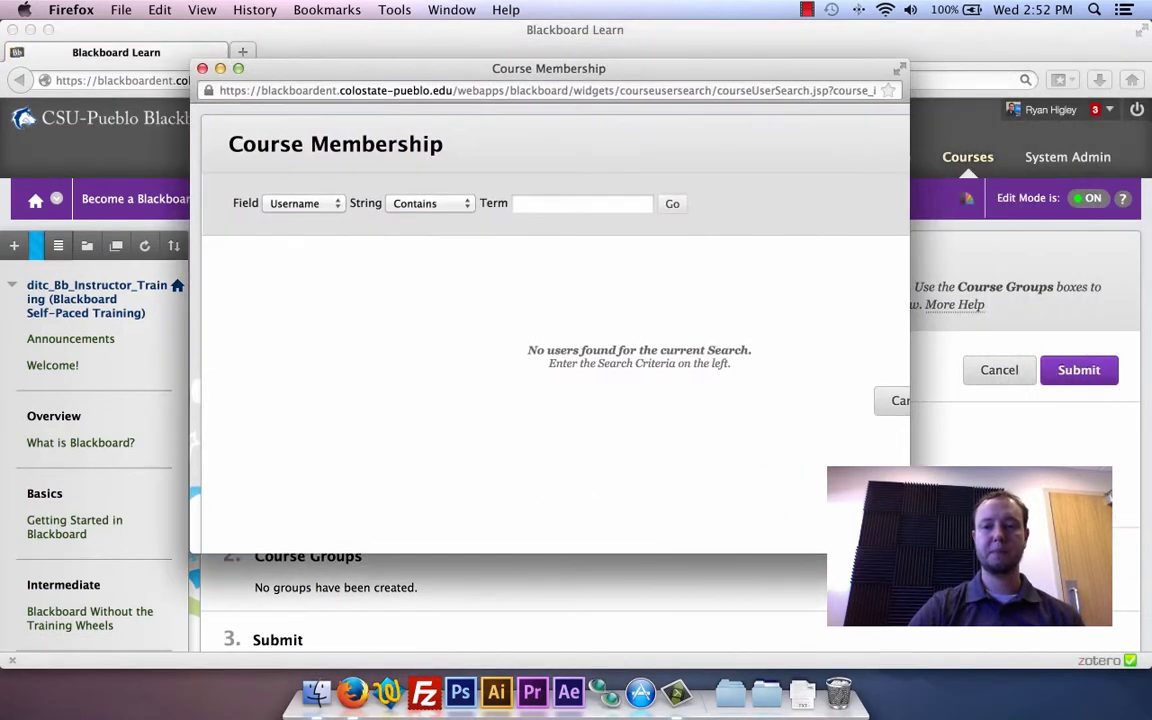
{"action": "left_click", "coordinate": [670, 204]}
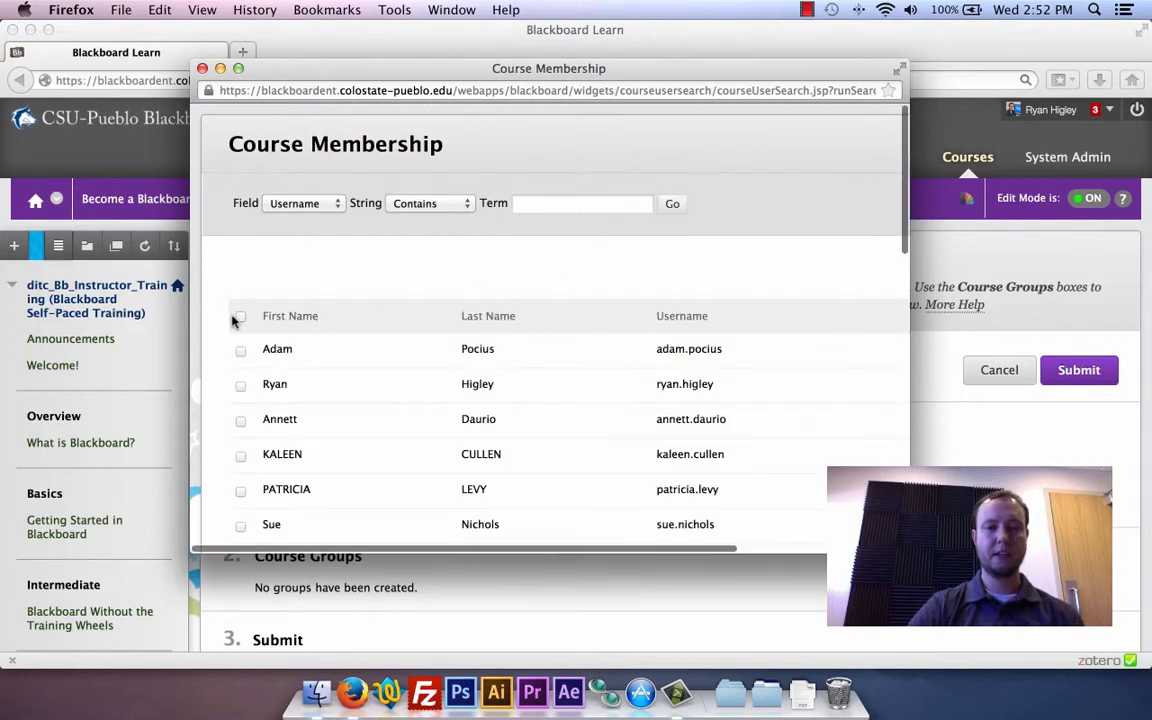
{"action": "left_click", "coordinate": [240, 317]}
{"action": "left_click", "coordinate": [241, 351]}
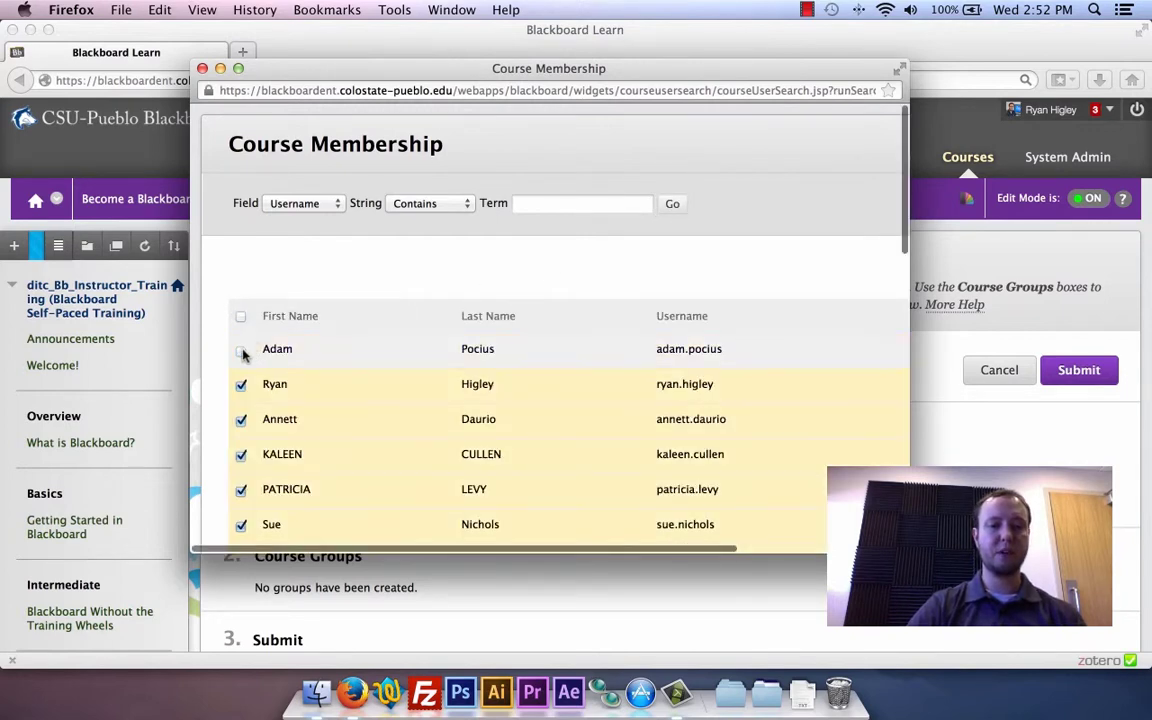
{"action": "left_click", "coordinate": [241, 385]}
{"action": "scroll", "coordinate": [760, 410], "scroll_direction": "down", "scroll_amount": 10}
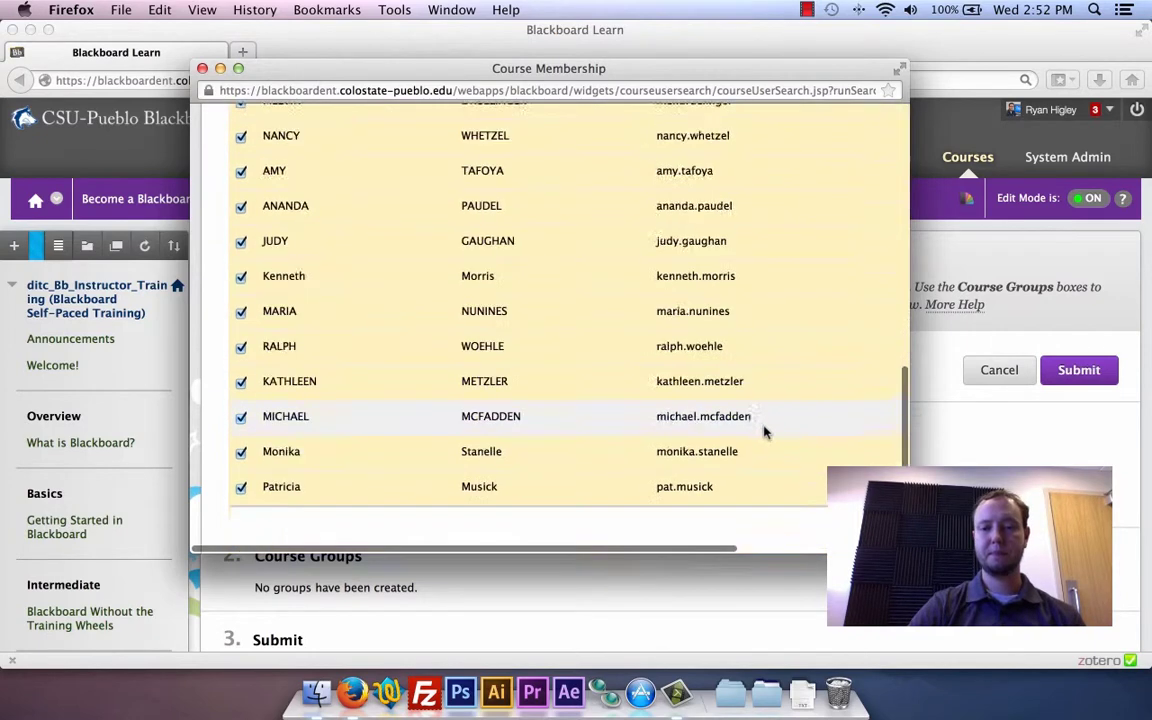
{"action": "scroll", "coordinate": [715, 476], "scroll_direction": "right", "scroll_amount": 5}
{"action": "left_click", "coordinate": [800, 497]}
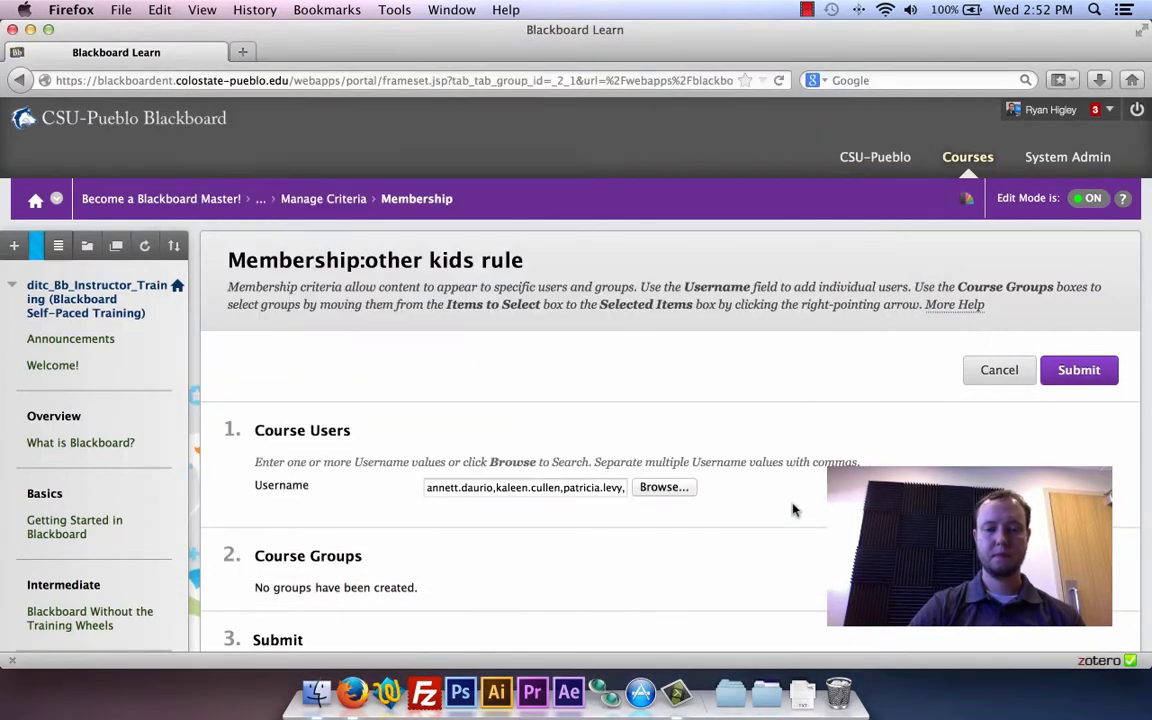
{"action": "scroll", "coordinate": [760, 490], "scroll_direction": "down", "scroll_amount": 4}
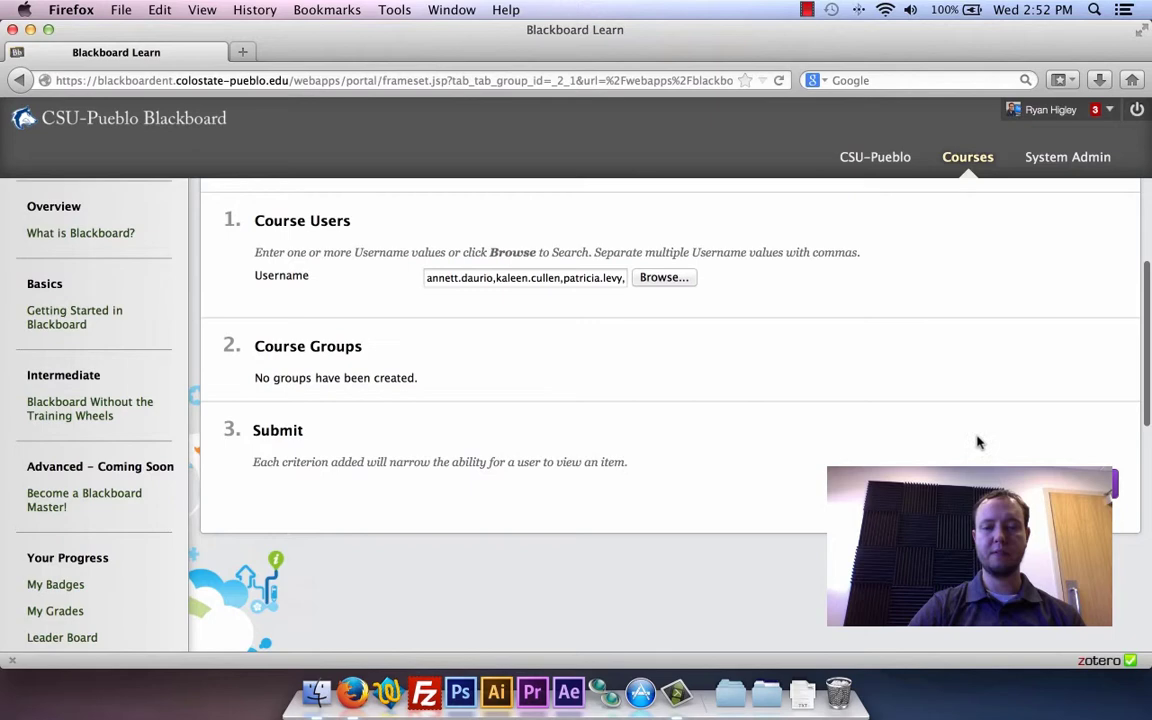
{"action": "left_click", "coordinate": [1085, 484]}
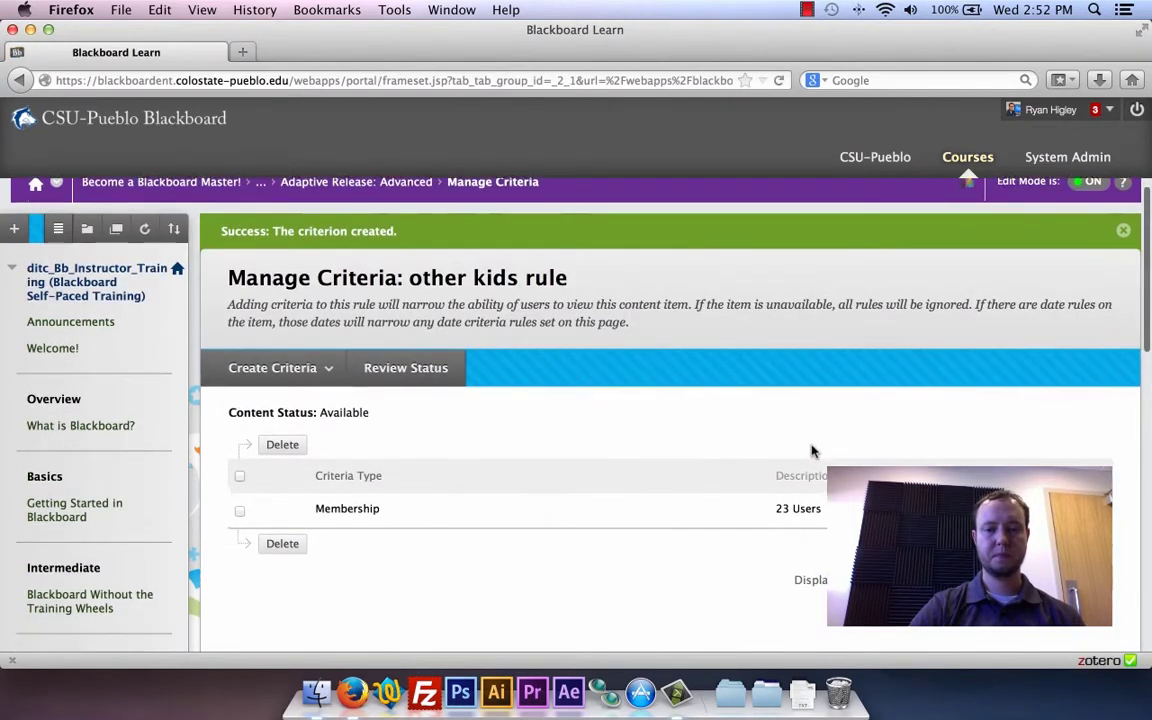
Step: Start a Grade criterion on the Test – Grade Center Plus Test[5] column
{"action": "scroll", "coordinate": [812, 452], "scroll_direction": "down", "scroll_amount": 1}
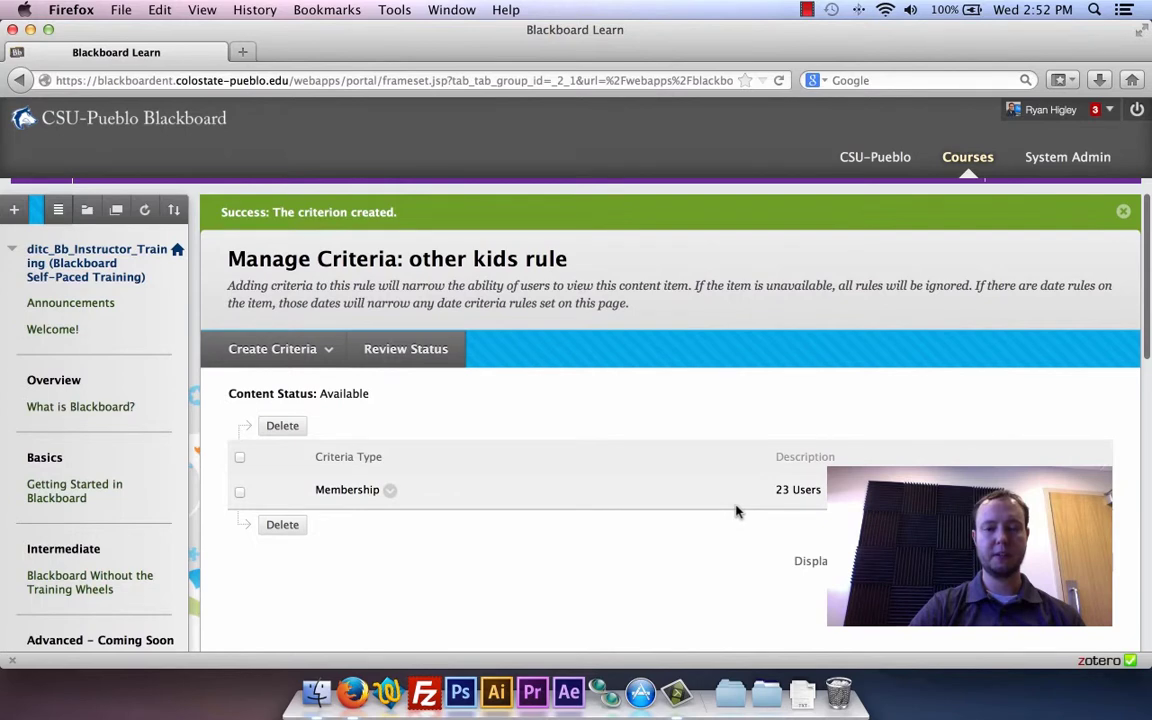
{"action": "left_click", "coordinate": [248, 360]}
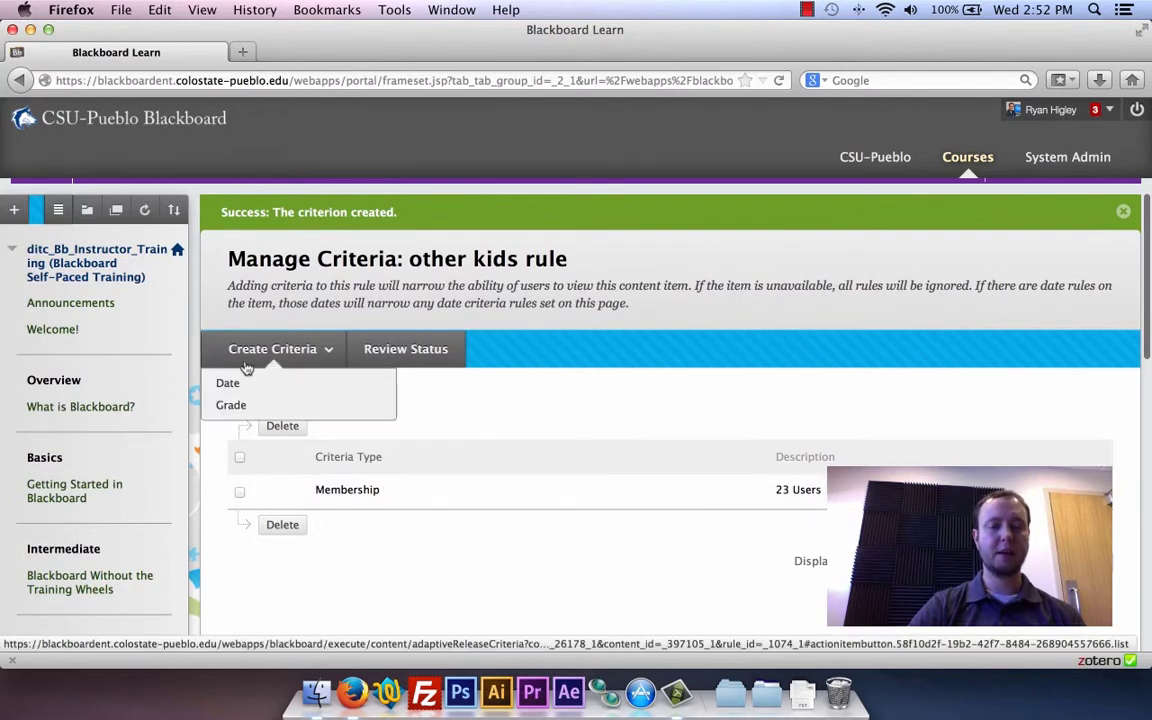
{"action": "left_click", "coordinate": [240, 405]}
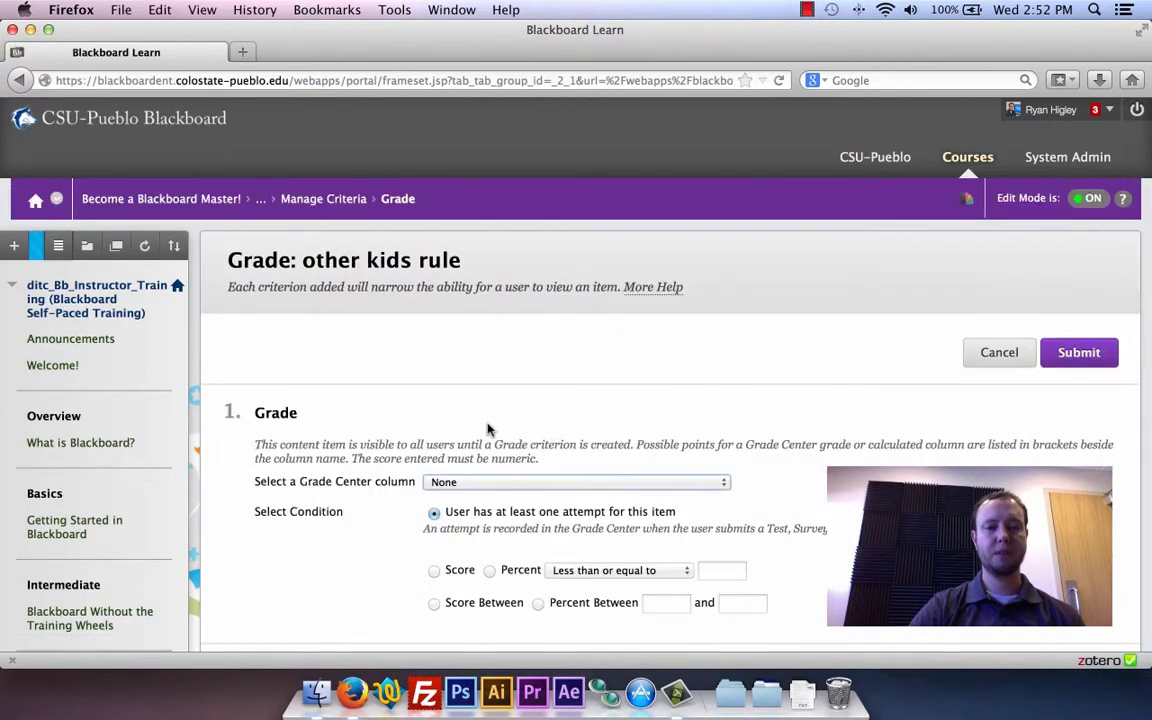
{"action": "scroll", "coordinate": [557, 440], "scroll_direction": "down", "scroll_amount": 1}
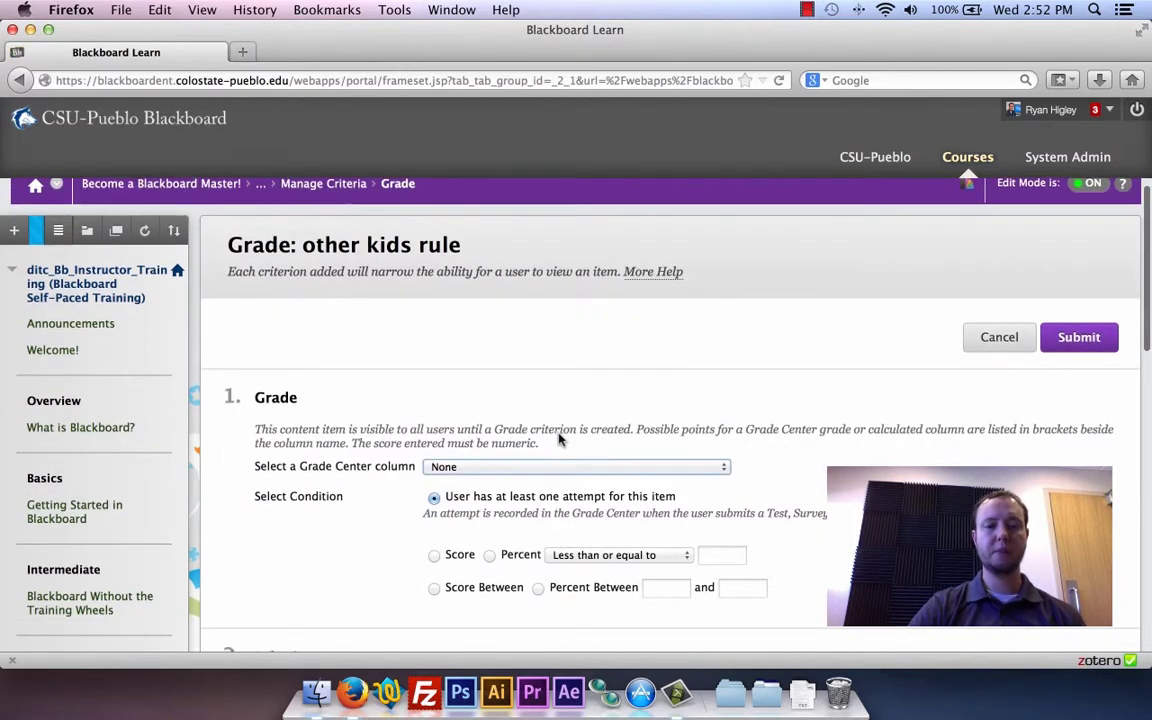
{"action": "left_click", "coordinate": [724, 470]}
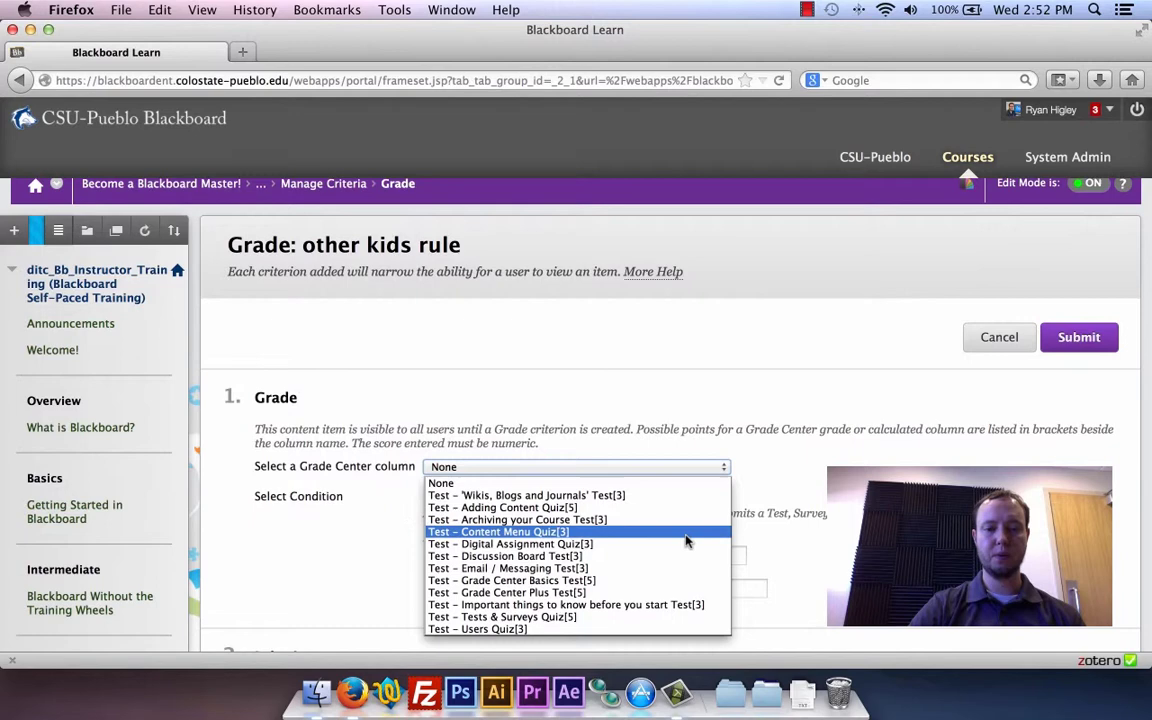
{"action": "left_click", "coordinate": [676, 592]}
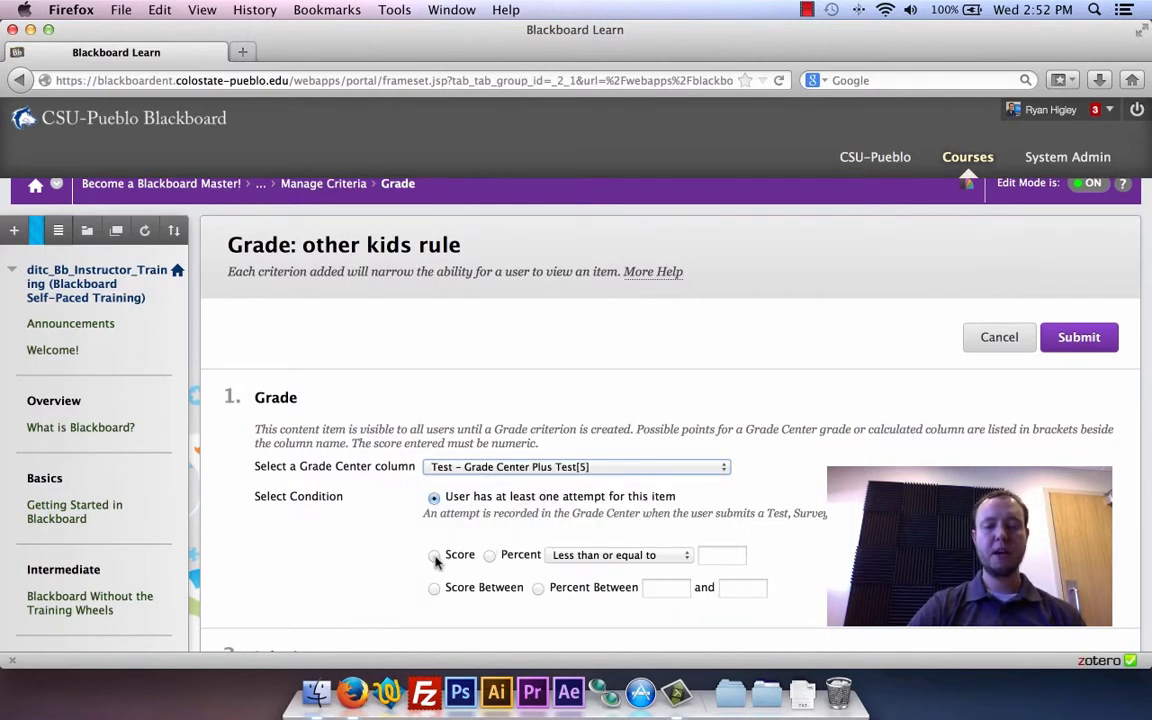
Step: Require a score between 3 and 5
{"action": "scroll", "coordinate": [435, 562], "scroll_direction": "down", "scroll_amount": 2}
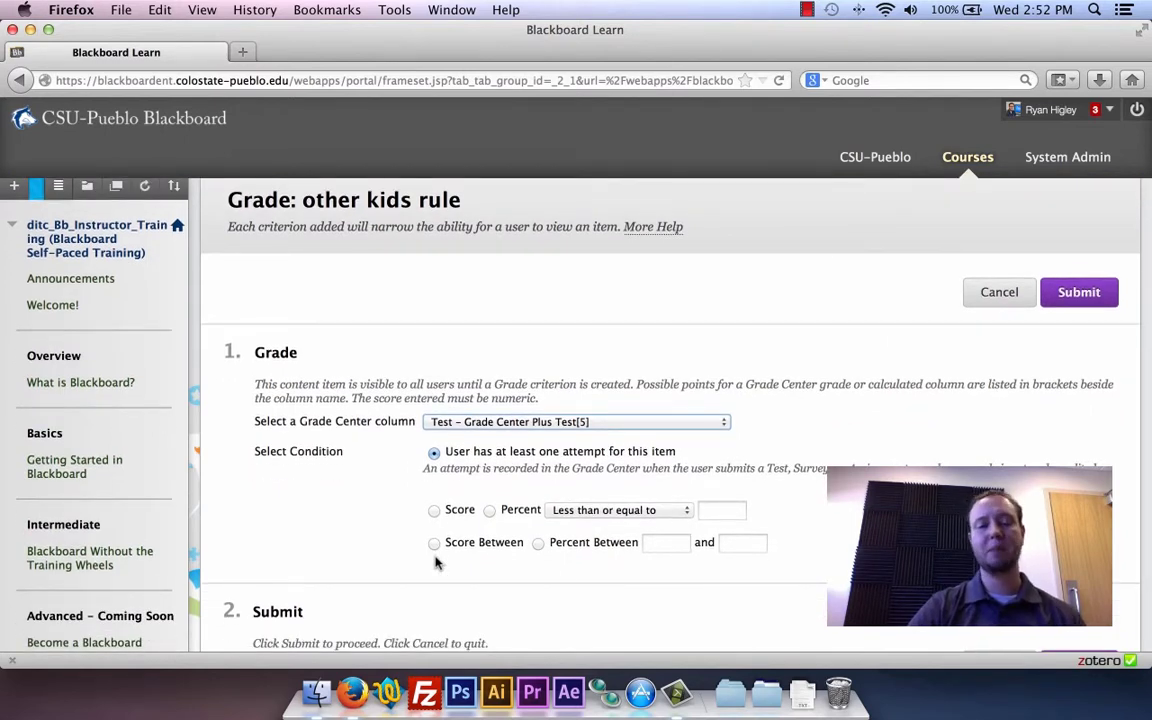
{"action": "left_click", "coordinate": [434, 544]}
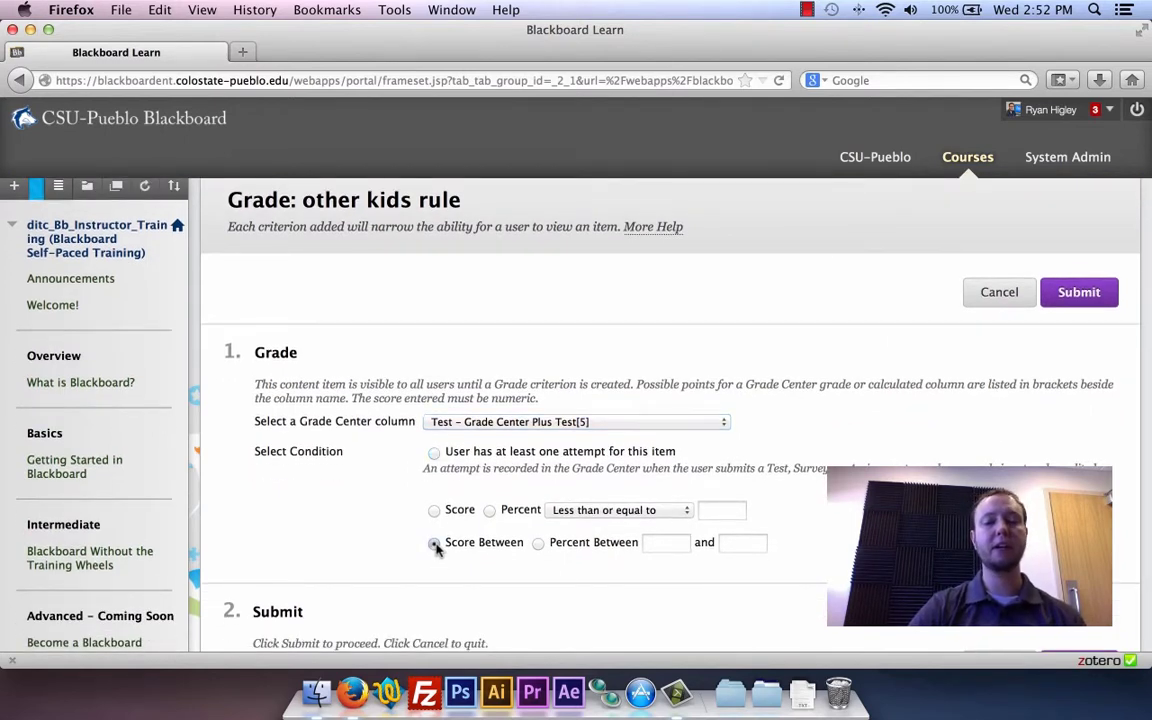
{"action": "left_click", "coordinate": [669, 544]}
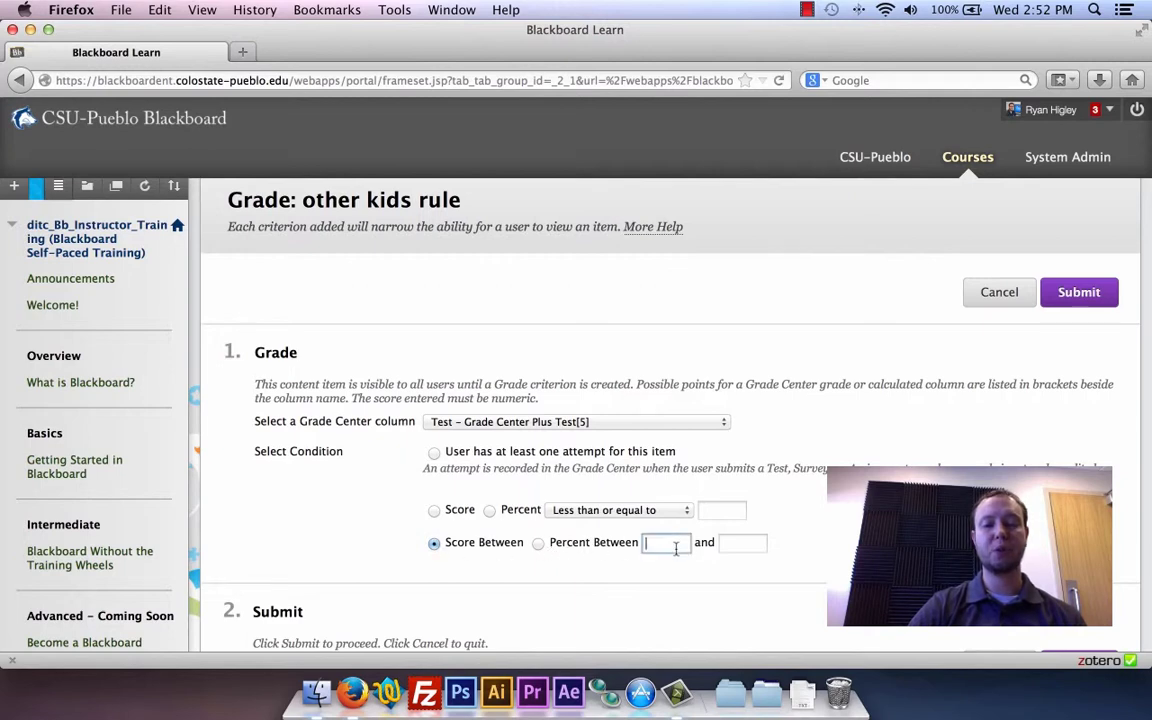
{"action": "type", "text": "3"}
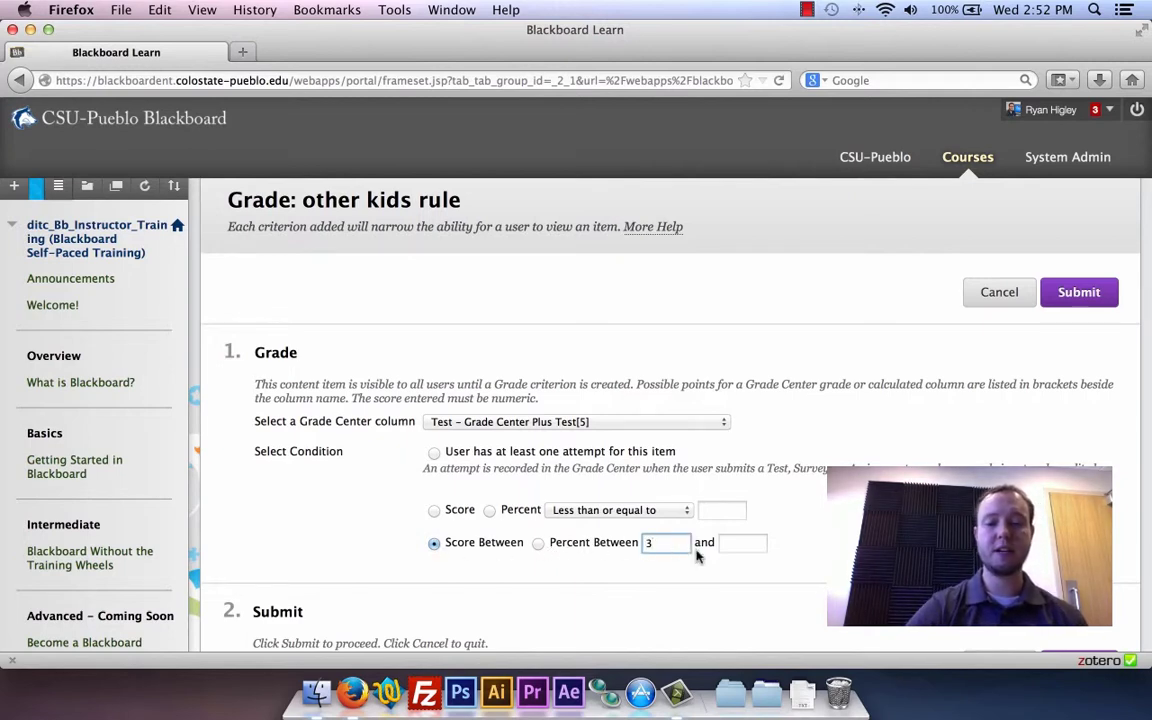
{"action": "left_click", "coordinate": [733, 545]}
{"action": "key", "text": "Tab"}
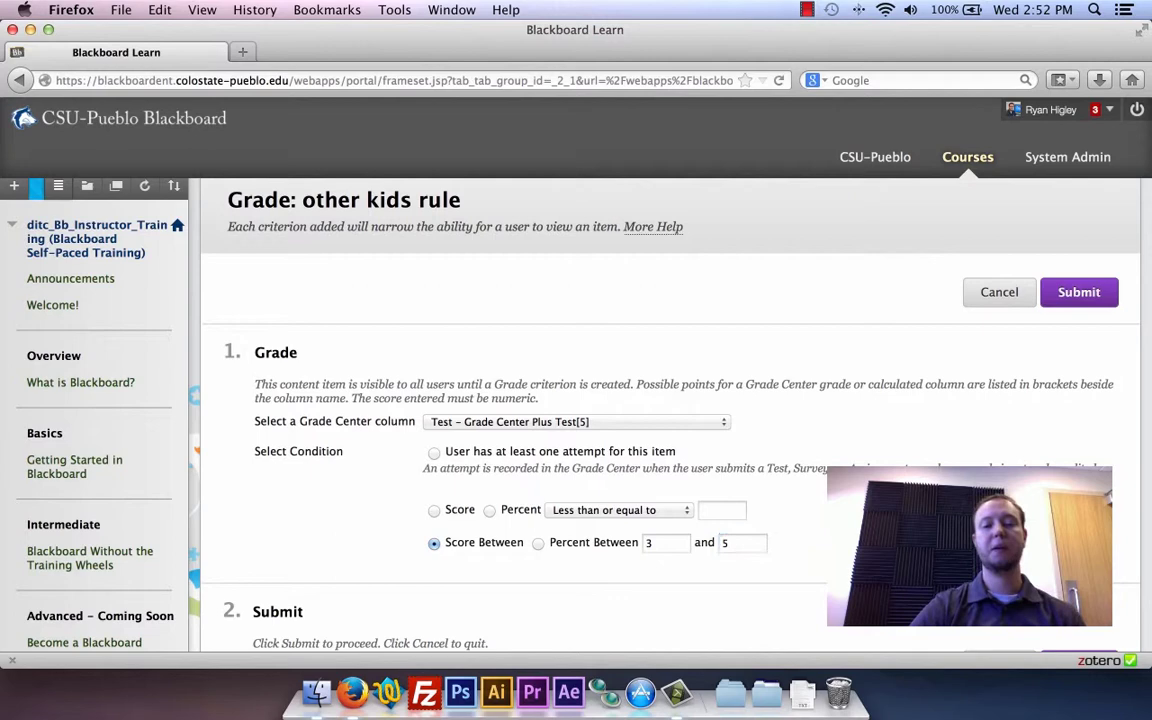
{"action": "scroll", "coordinate": [660, 420], "scroll_direction": "down", "scroll_amount": 3}
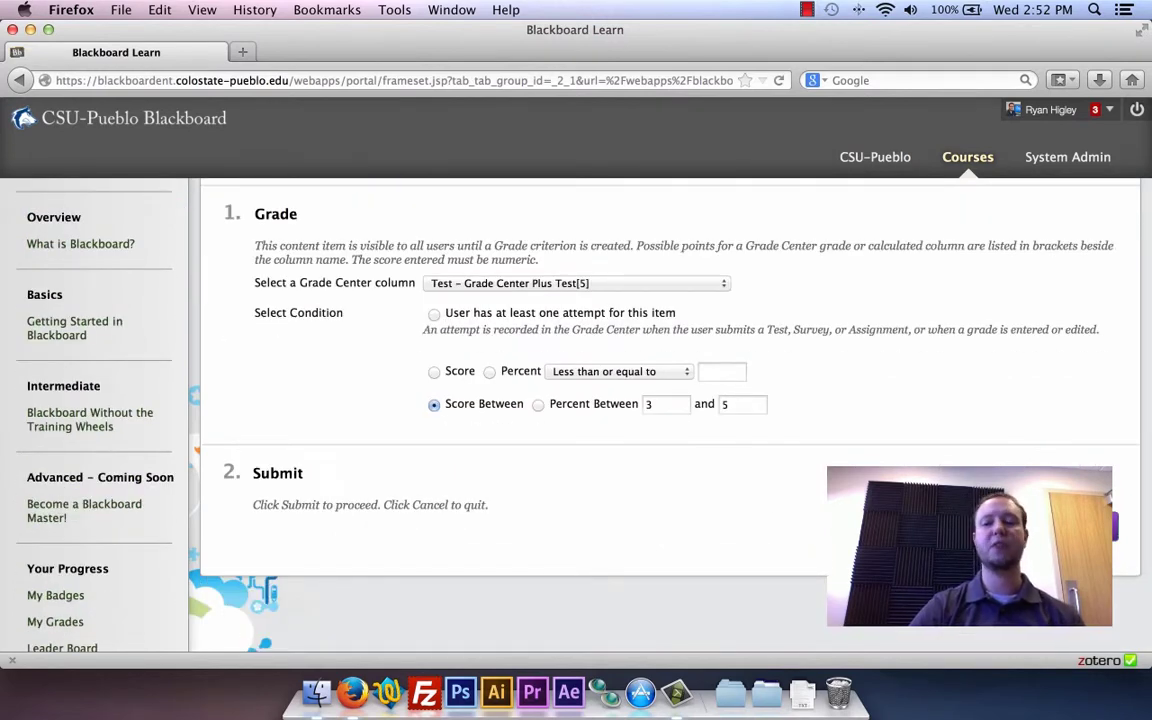
Step: Submit the other kids rule's grade criterion: Grade Center Plus Test score between 3 and 5
{"action": "key", "text": "Return"}
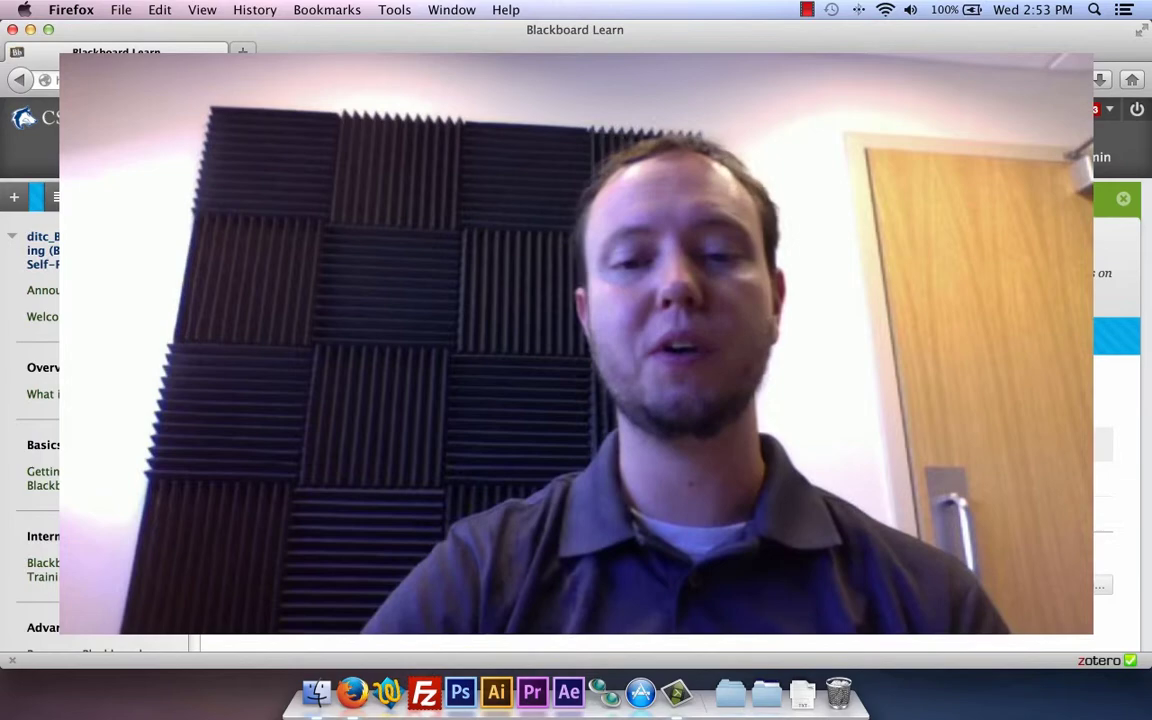
{"action": "scroll", "coordinate": [575, 400], "scroll_direction": "down", "scroll_amount": 4}
{"action": "scroll", "coordinate": [575, 400], "scroll_direction": "up", "scroll_amount": 1}
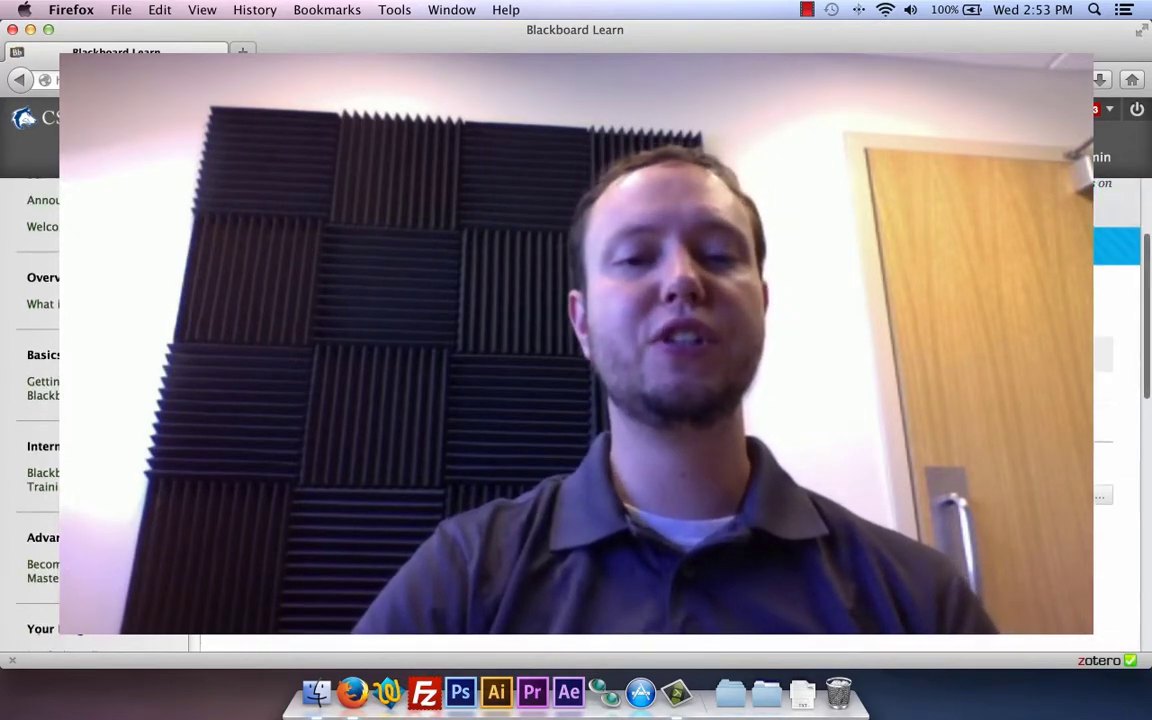